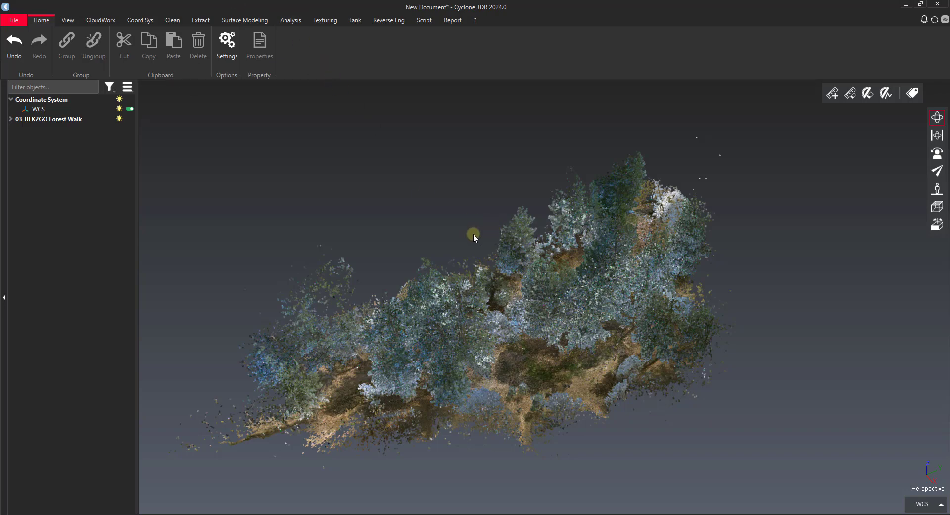
Step: Examine the forest walk point cloud from several angles and highlight it in the object tree
left_click_drag(543, 285, 523, 286)
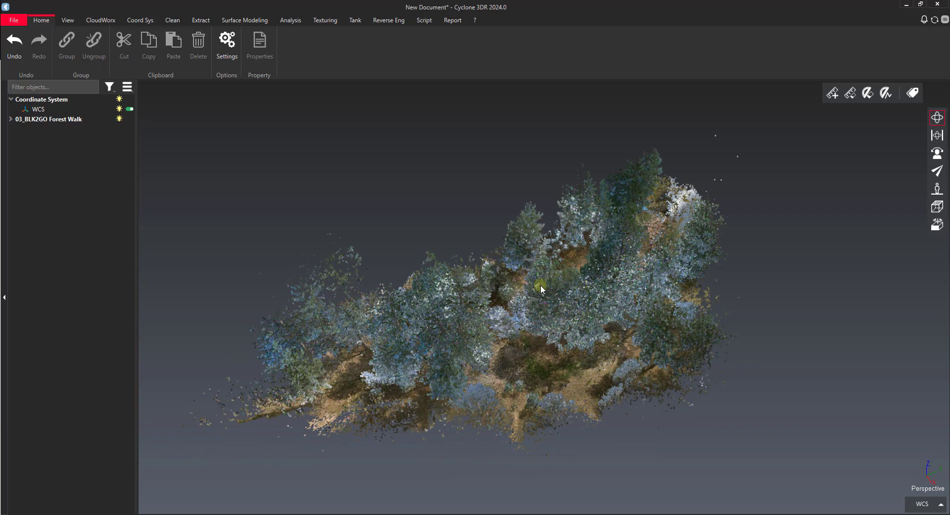
left_click_drag(556, 307, 604, 281)
scroll(545, 248, "up", 10)
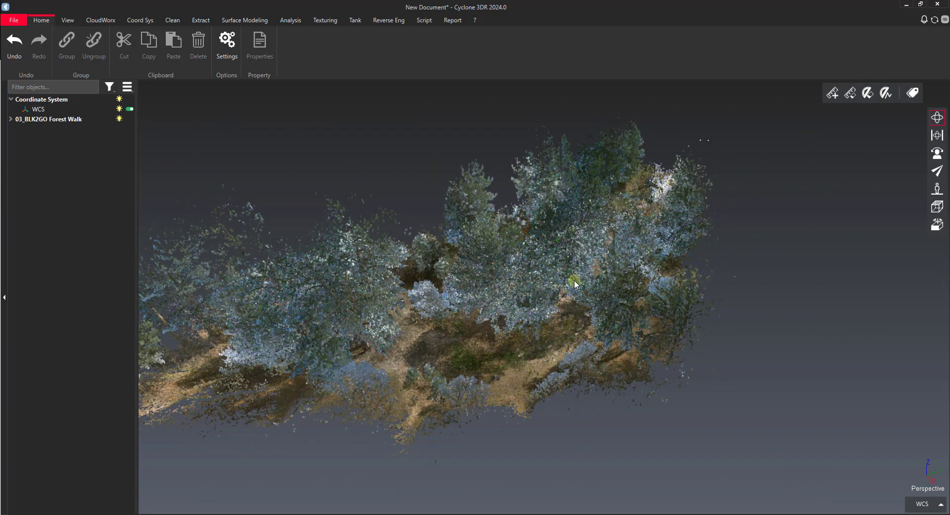
left_click_drag(486, 297, 589, 267)
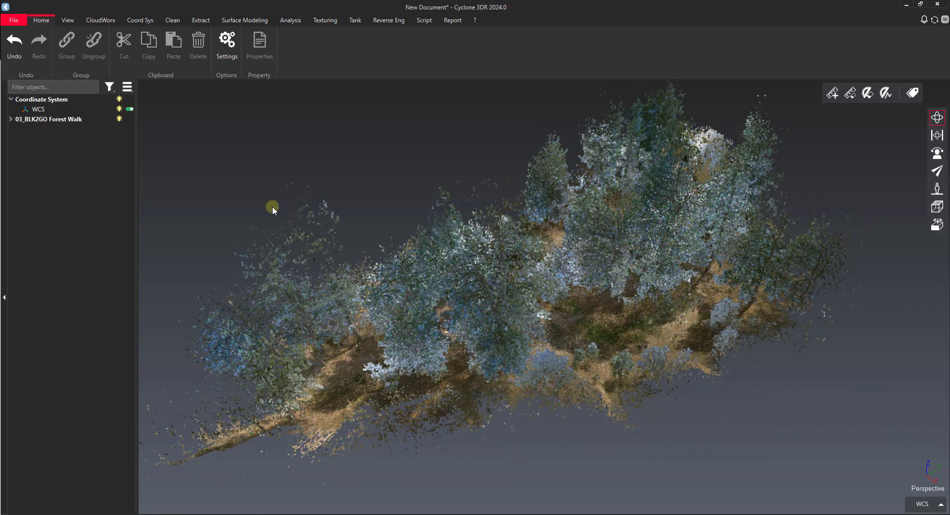
left_click(11, 119)
left_click(39, 129)
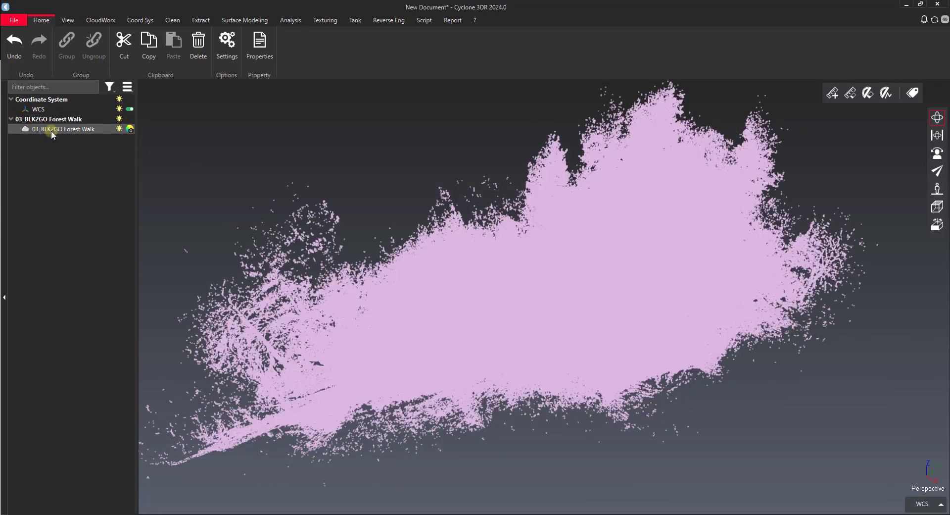
left_click(470, 149)
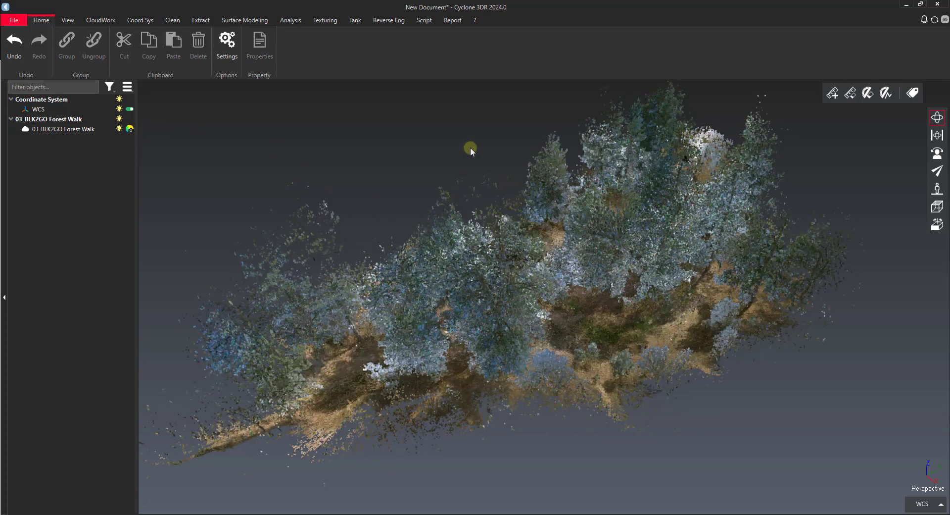
Step: Start a DTM extraction from the 03_BLK2GO Forest Walk cloud with a maximum terrain slope of 30°
left_click(485, 243)
left_click(239, 20)
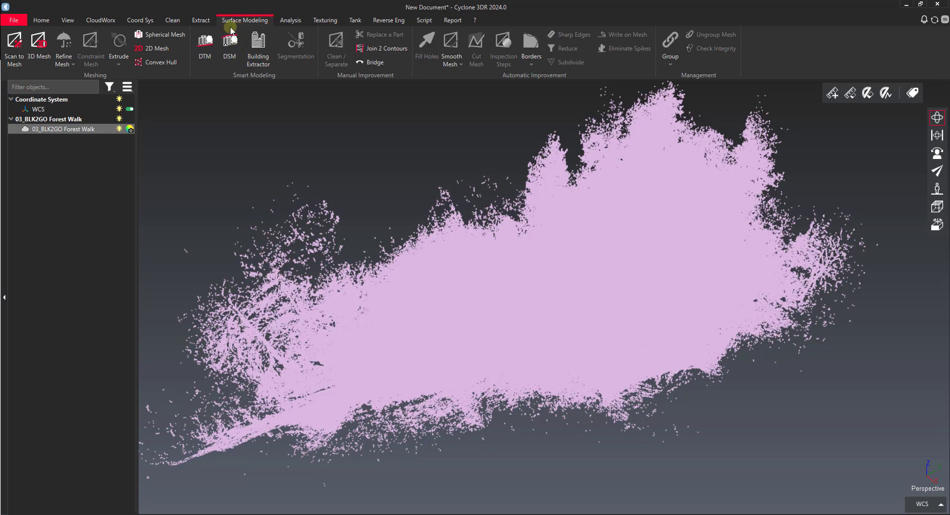
left_click(204, 50)
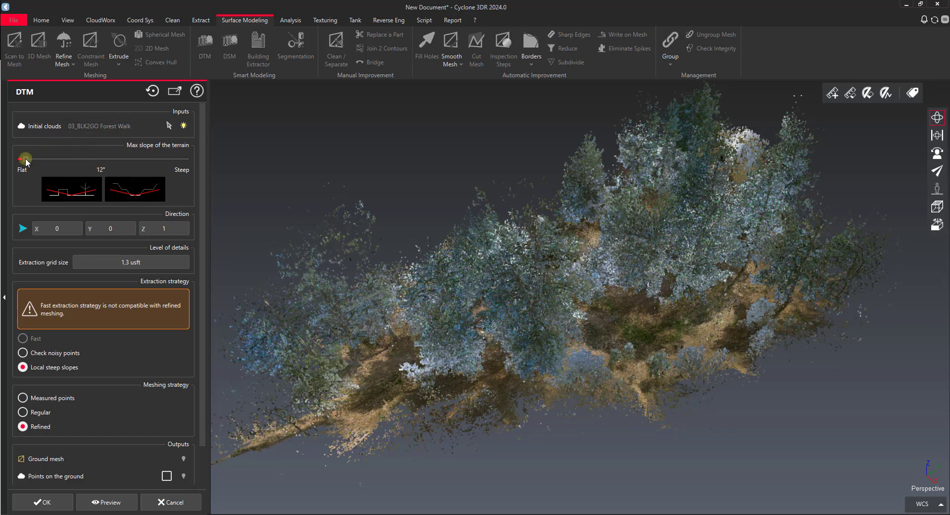
left_click_drag(25, 158, 62, 160)
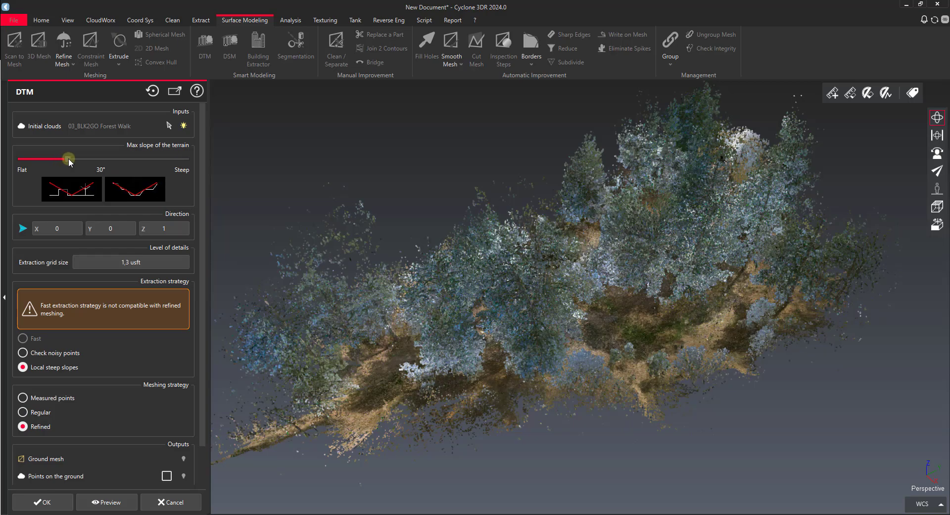
scroll(642, 285, "up", 3)
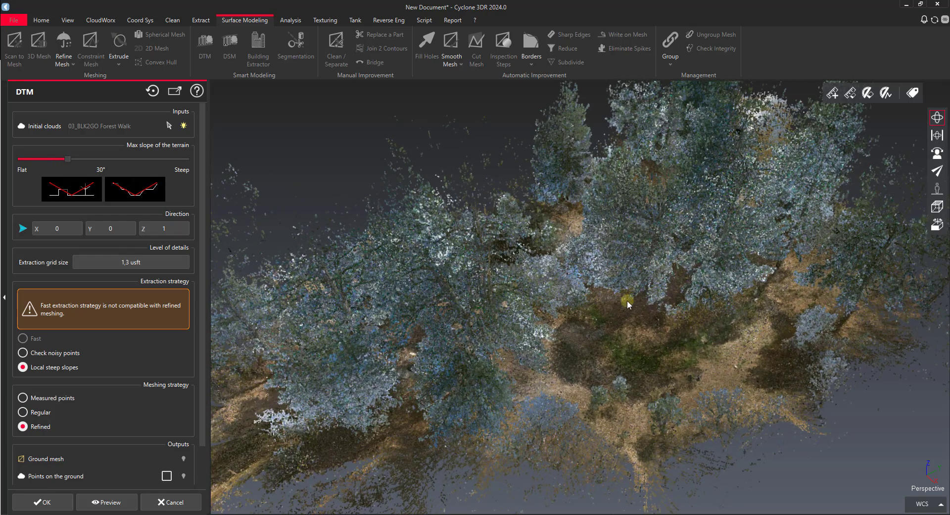
left_click_drag(701, 244, 520, 283)
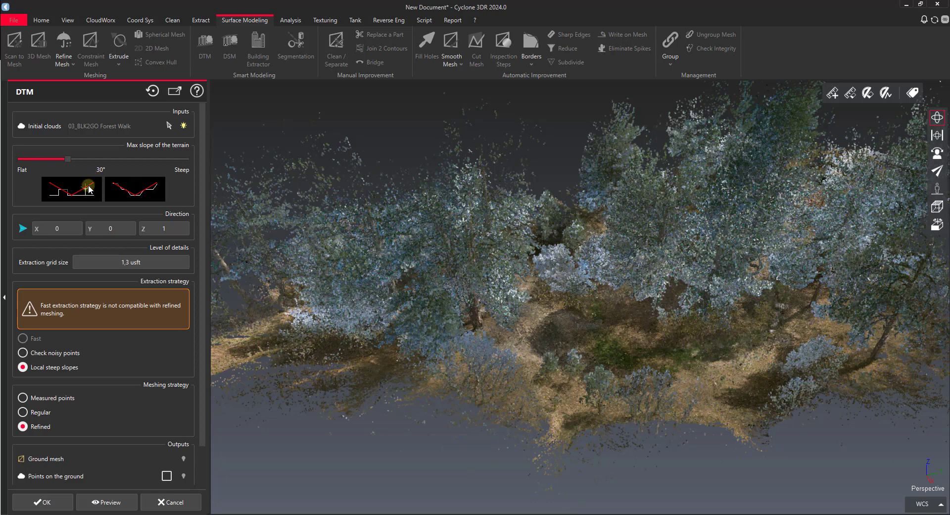
Step: Try a maximum terrain slope of 32° and return it to 30°
mouse_move(68, 159)
left_mouse_down()
mouse_move(183, 153)
mouse_move(73, 159)
left_mouse_up()
left_click_drag(631, 310, 663, 322)
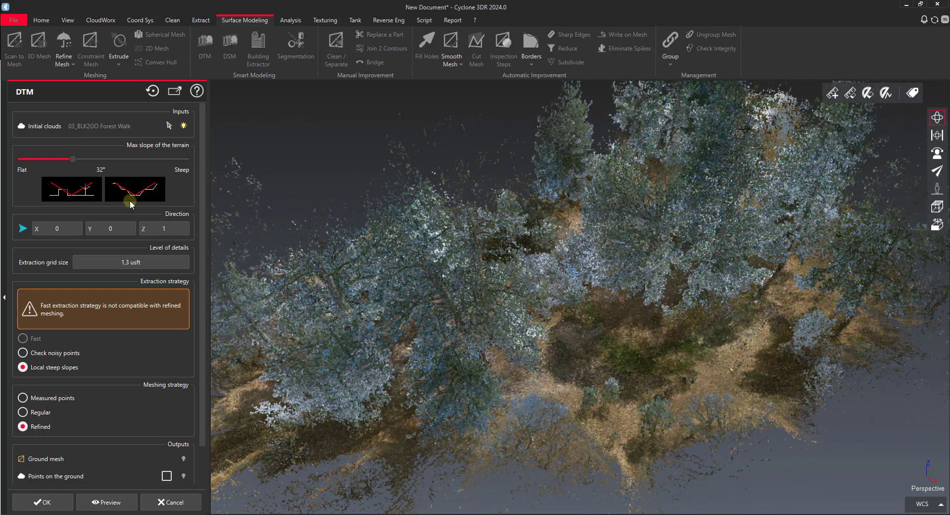
left_click_drag(74, 159, 68, 159)
mouse_move(549, 304)
left_mouse_down()
mouse_move(573, 333)
mouse_move(574, 237)
left_mouse_up()
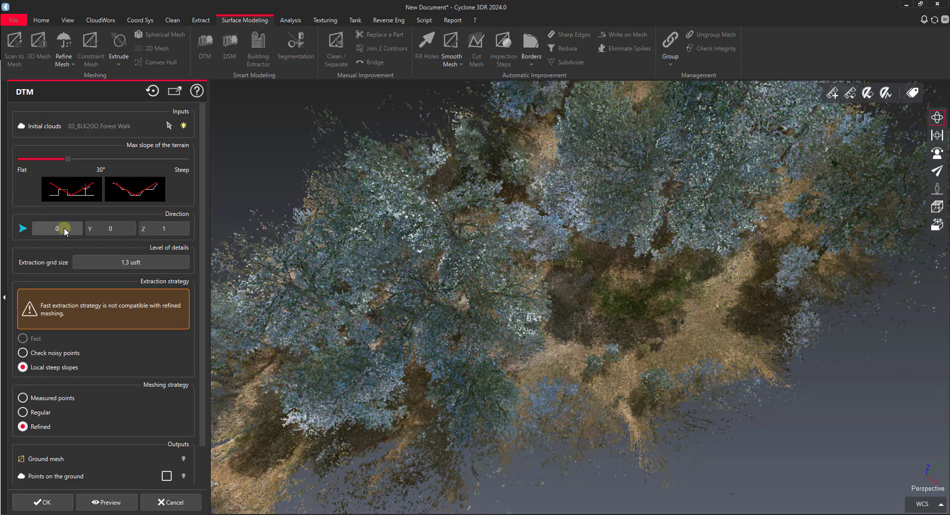
Step: Try the X axis as the DTM extraction direction and restore the Z axis
left_click(21, 228)
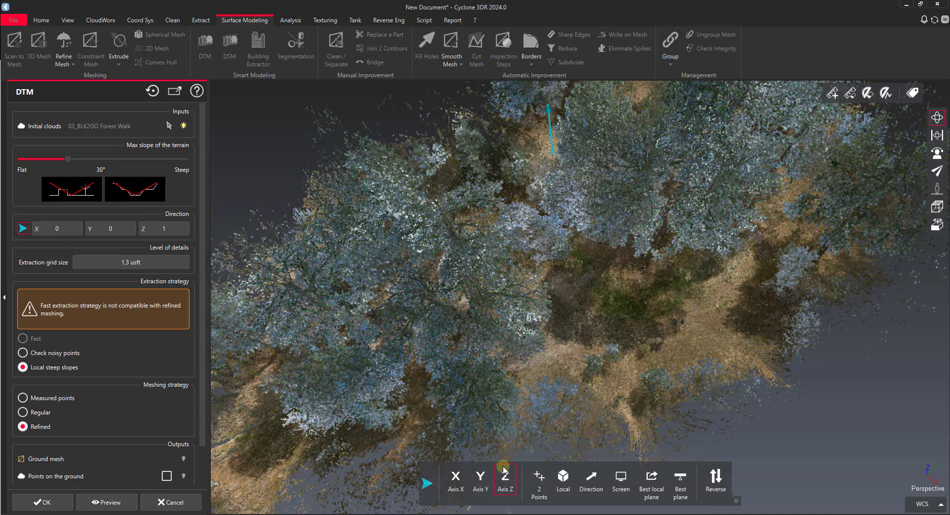
left_click(457, 479)
left_click(506, 478)
left_click_drag(502, 303, 532, 275)
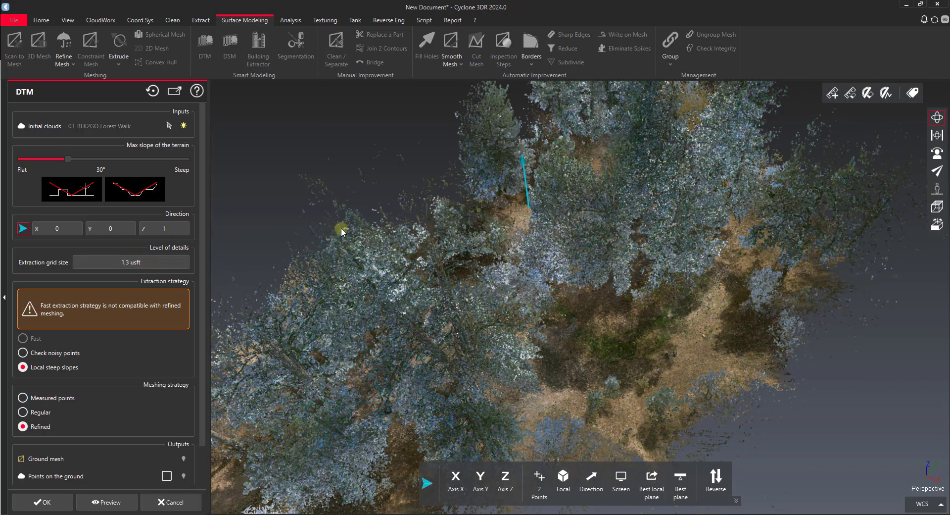
left_click(23, 228)
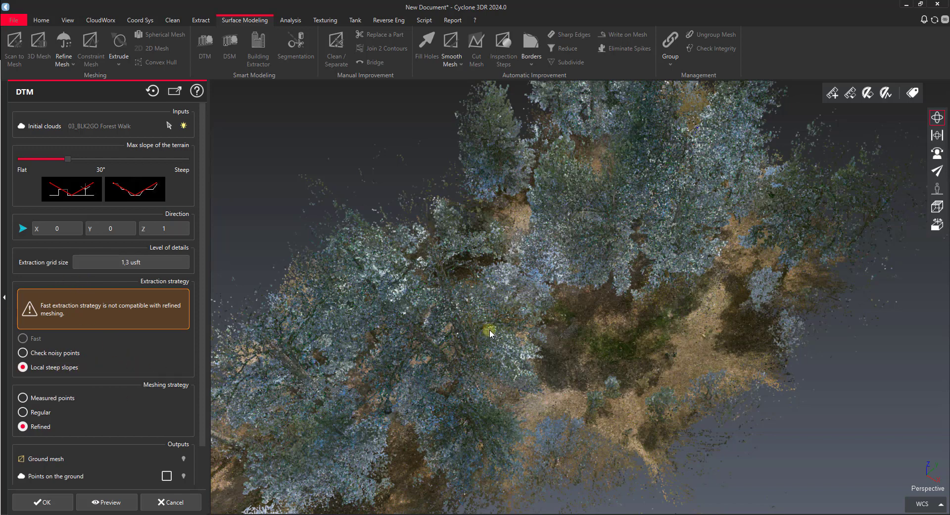
Step: Use the Refined meshing strategy and keep only the points on the ground as an additional output
scroll(144, 358, "down", 2)
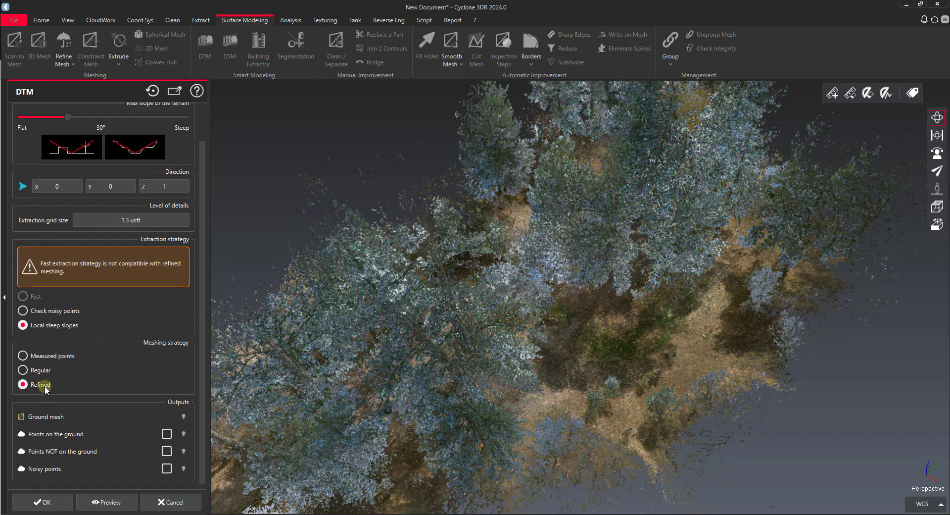
left_click_drag(420, 343, 435, 367)
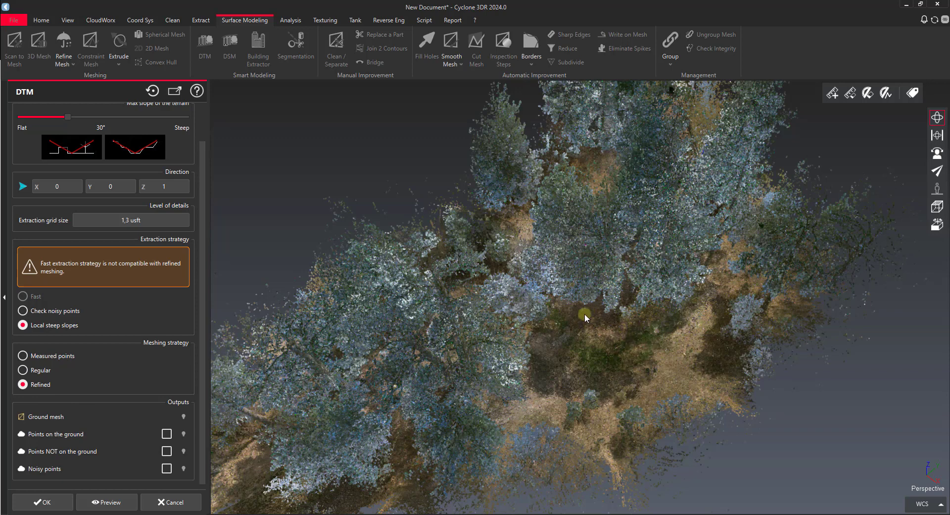
left_click(22, 384)
left_click(168, 449)
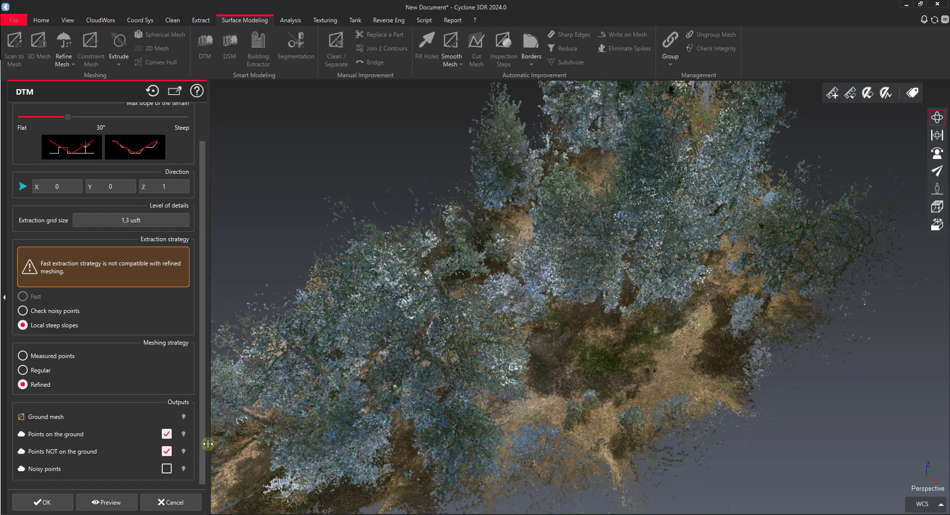
left_click(166, 434)
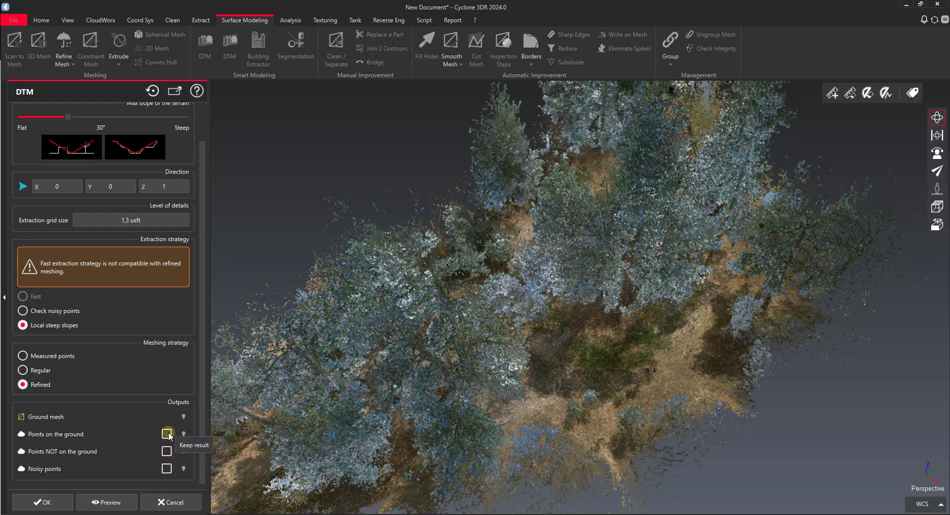
left_click(166, 433)
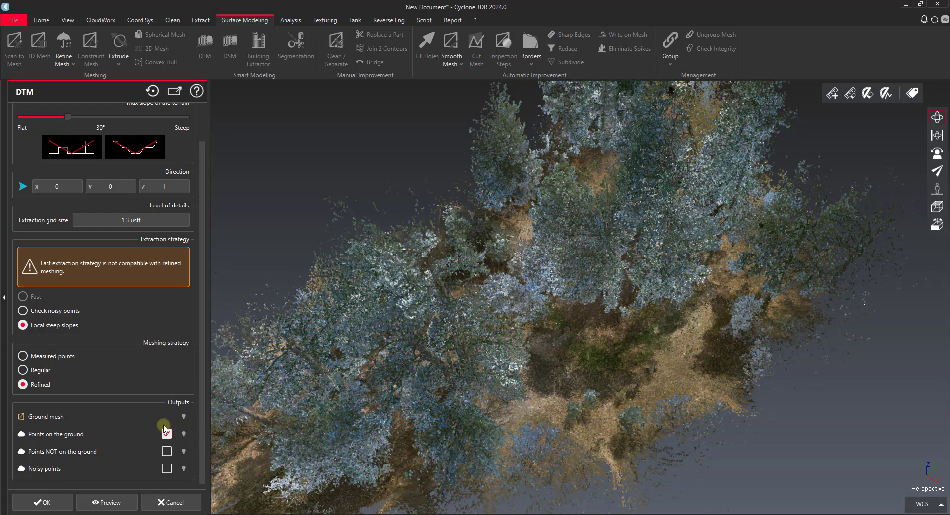
Step: Preview the DTM and hide the non-ground, noisy and ground point clouds, leaving only the ground mesh displayed
left_click(98, 502)
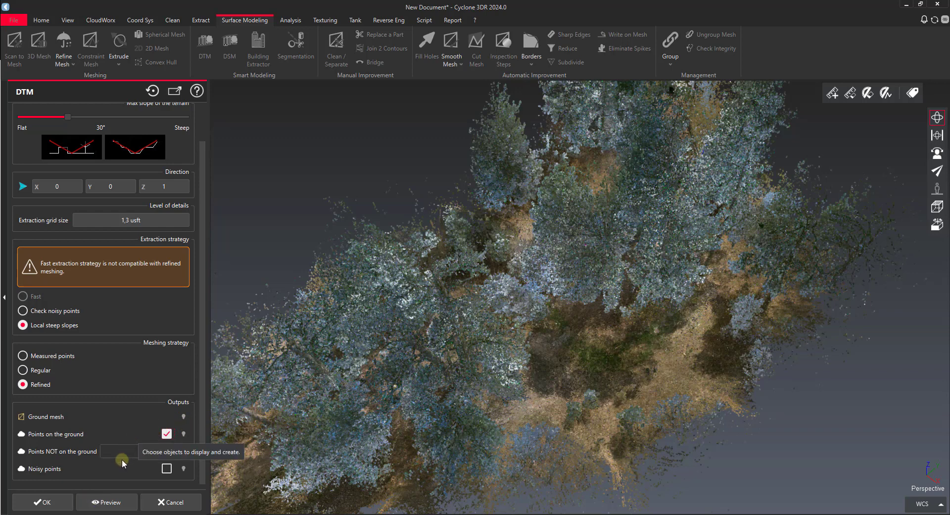
left_click(113, 502)
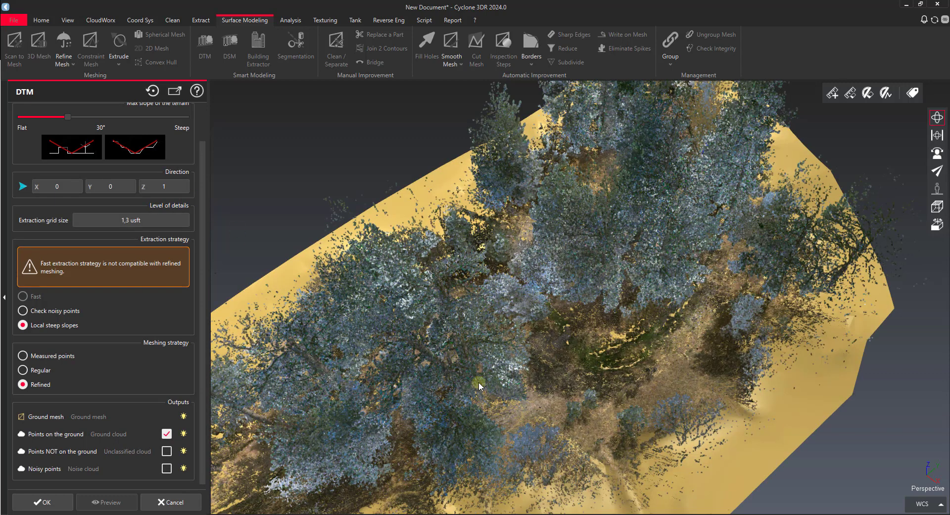
mouse_move(479, 385)
left_mouse_down()
mouse_move(631, 213)
mouse_move(594, 238)
left_mouse_up()
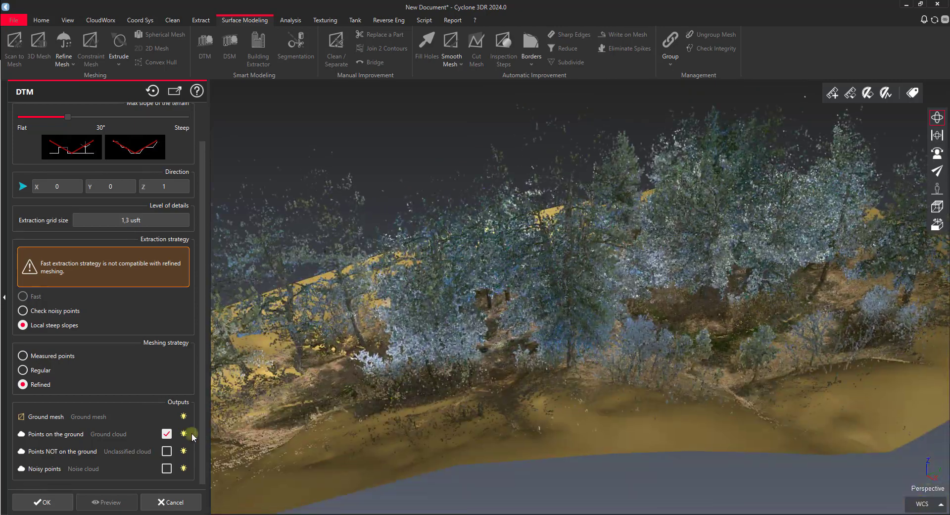
left_click(184, 451)
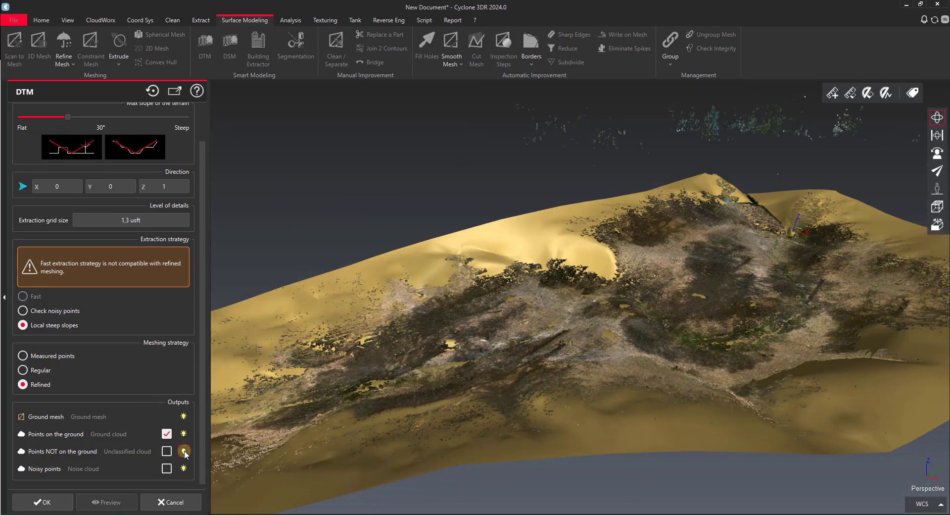
mouse_move(576, 359)
left_mouse_down()
mouse_move(602, 388)
mouse_move(698, 375)
mouse_move(709, 407)
mouse_move(581, 439)
mouse_move(569, 388)
mouse_move(668, 360)
mouse_move(408, 366)
left_mouse_up()
left_click(183, 474)
mouse_move(618, 278)
left_mouse_down()
mouse_move(639, 243)
mouse_move(736, 254)
mouse_move(701, 281)
mouse_move(689, 263)
mouse_move(568, 250)
left_mouse_up()
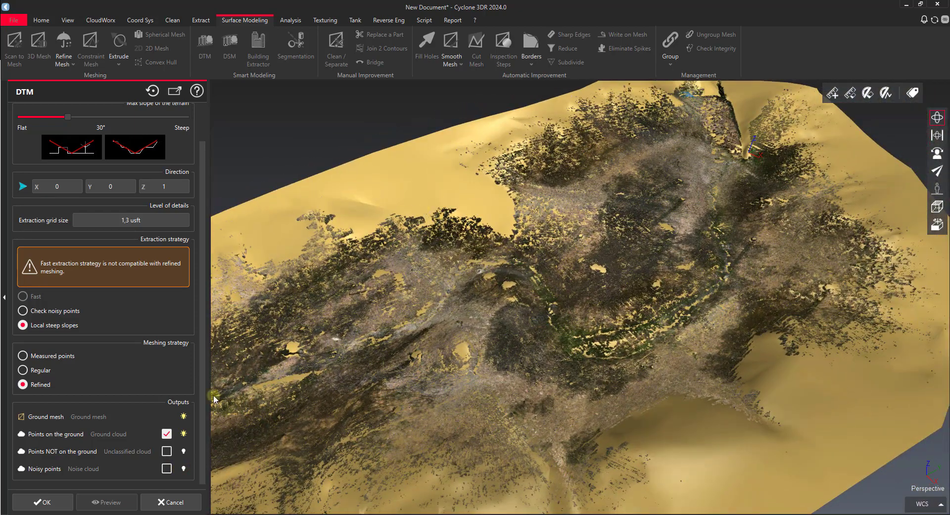
left_click(183, 434)
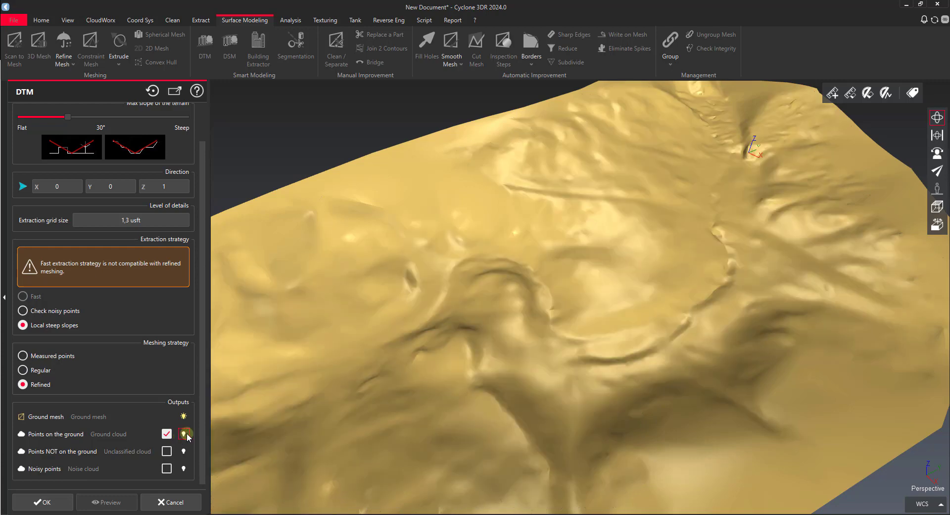
Step: Inspect the previewed ground mesh up close and generate the DTM
left_click_drag(645, 231, 594, 225)
scroll(604, 227, "up", 2)
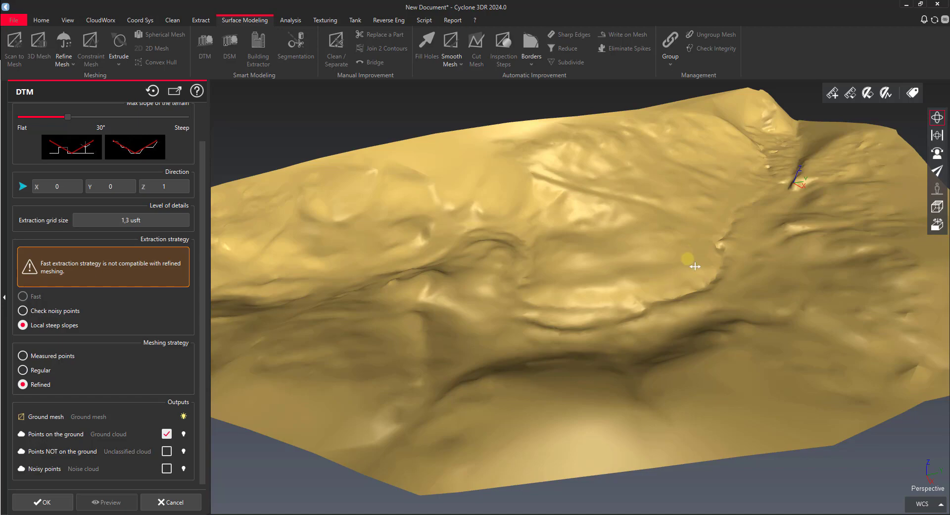
scroll(664, 300, "up", 2)
left_click_drag(665, 300, 673, 280)
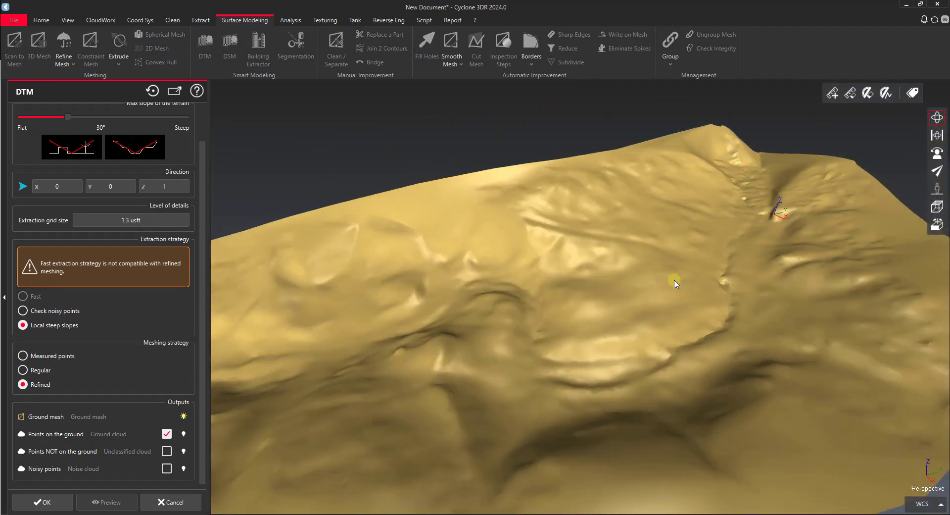
left_click(44, 505)
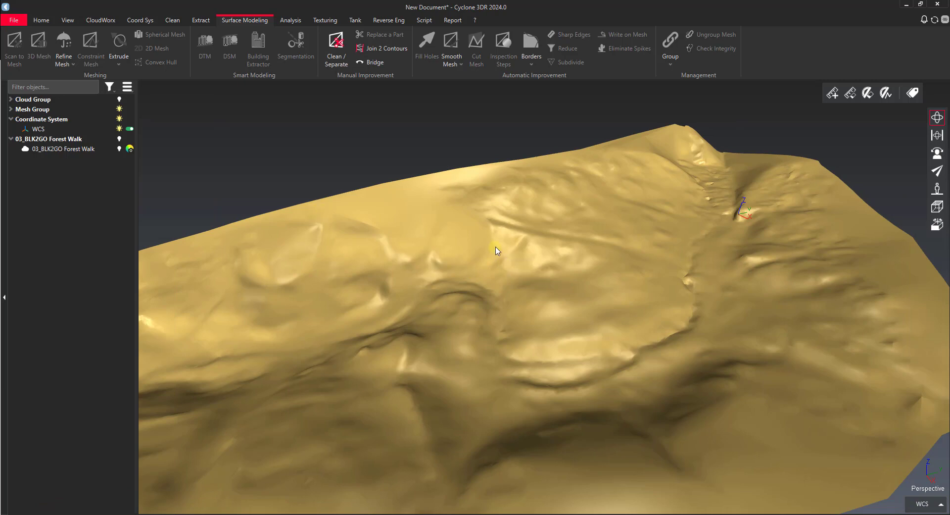
Step: Select the ground mesh and review the file formats available for exporting selected objects, leaving the export without saving
left_click_drag(497, 250, 599, 241)
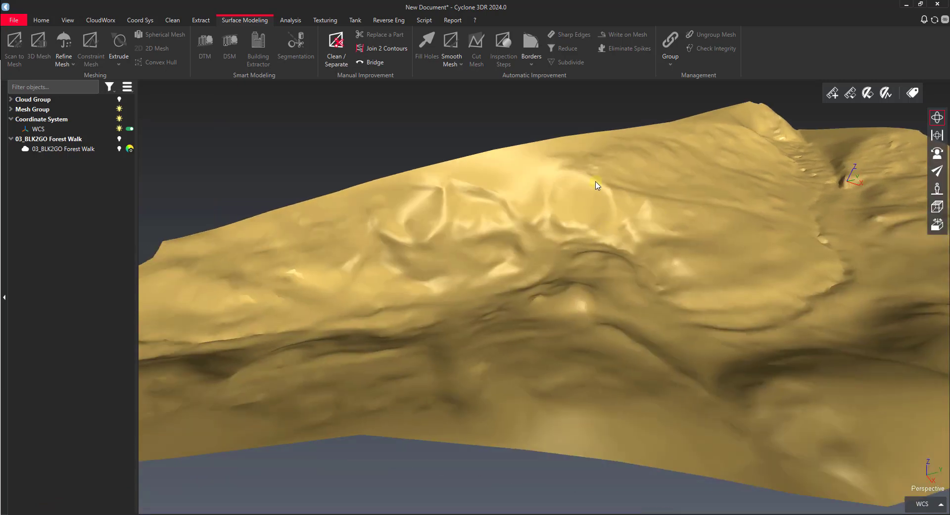
left_click_drag(652, 190, 596, 225)
scroll(569, 197, "up", 3)
left_click(569, 197)
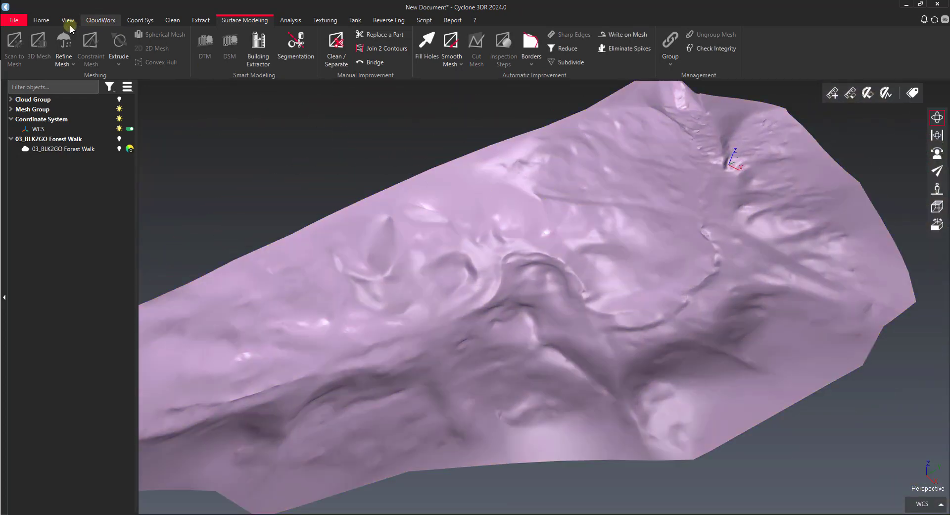
left_click(18, 22)
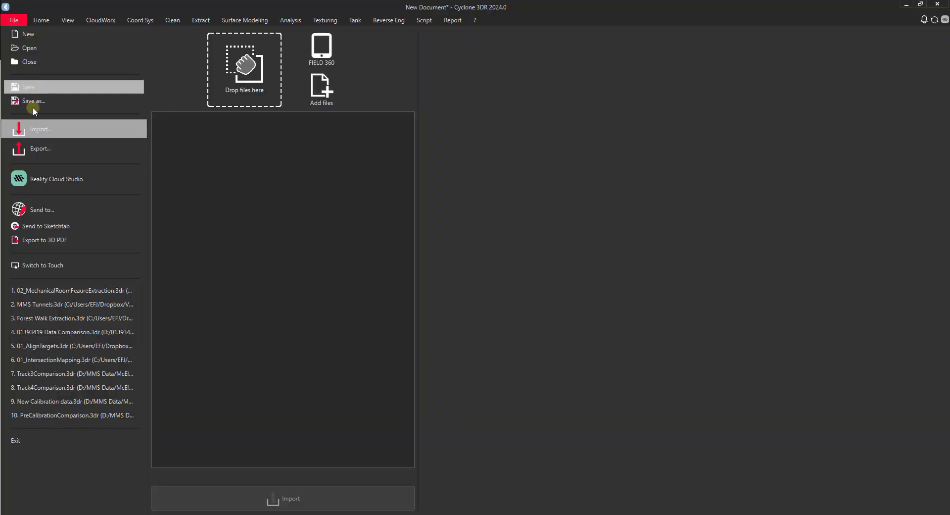
left_click(39, 149)
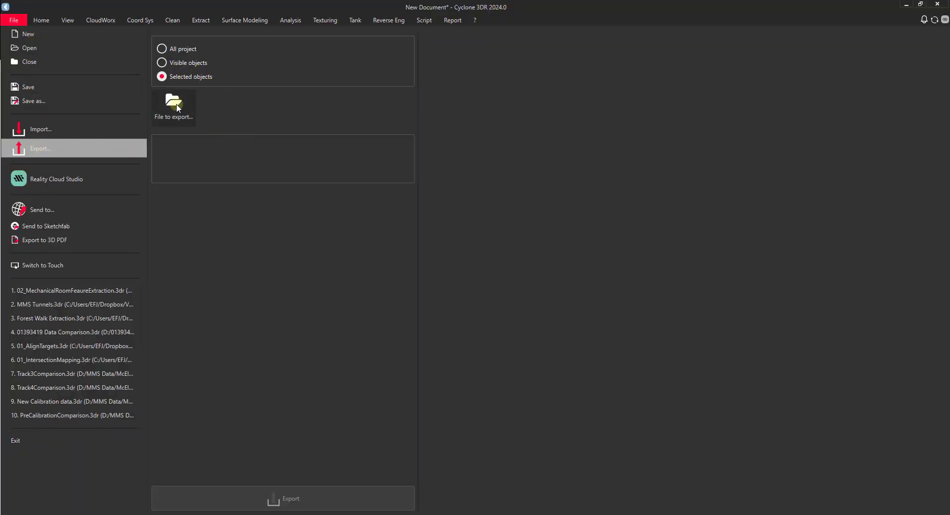
left_click(178, 108)
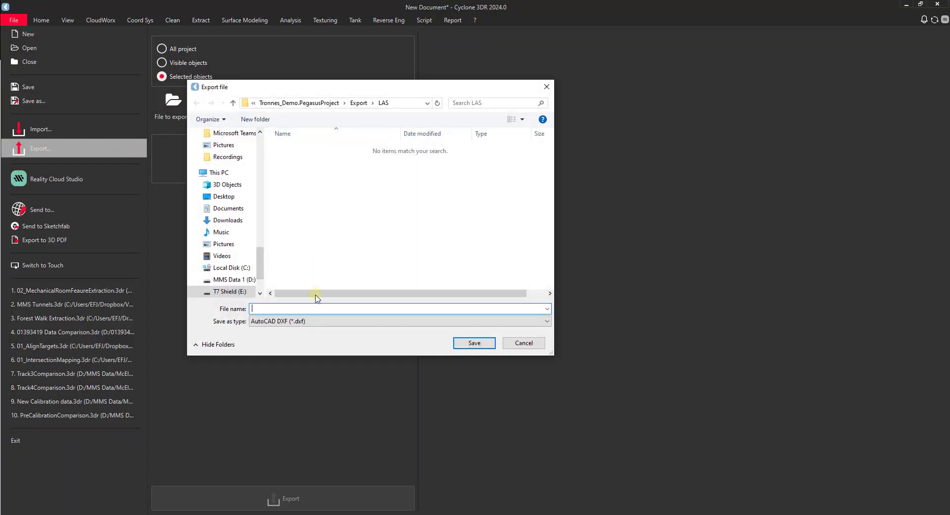
left_click(310, 322)
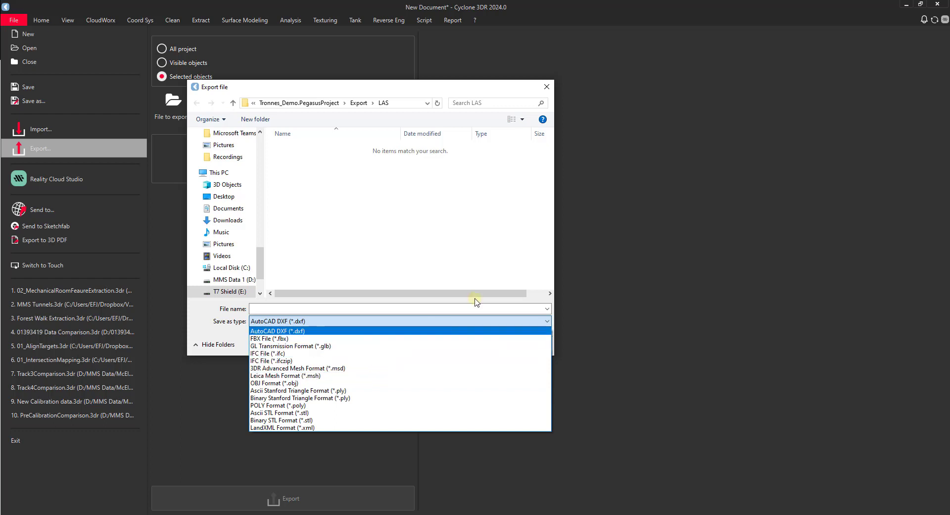
left_click(661, 117)
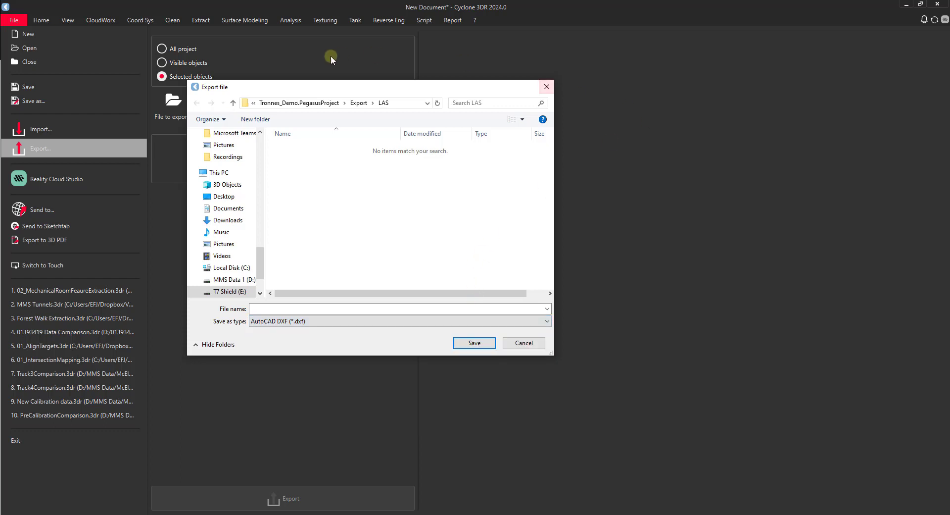
left_click(547, 87)
left_click(42, 19)
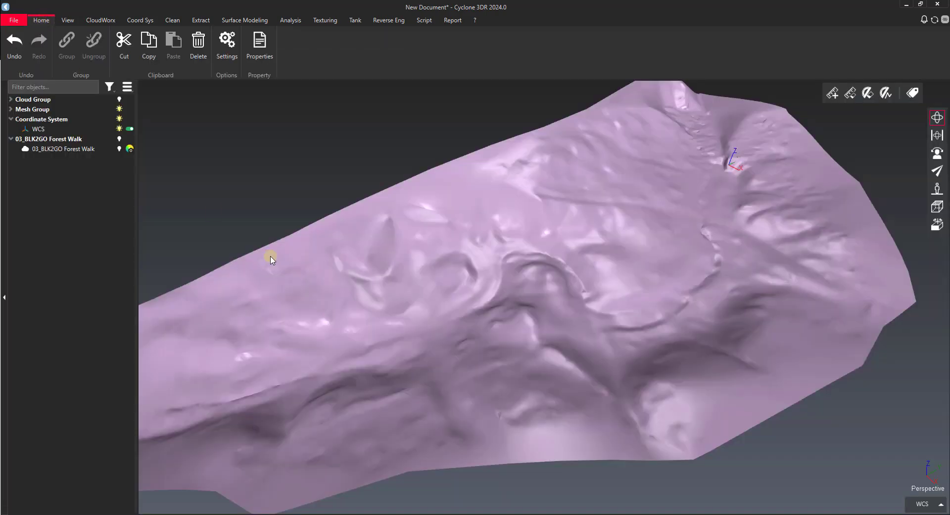
Step: Start a Contour Lines extraction on the ground mesh and set the contour step to 2 usft
left_click_drag(562, 296, 535, 283)
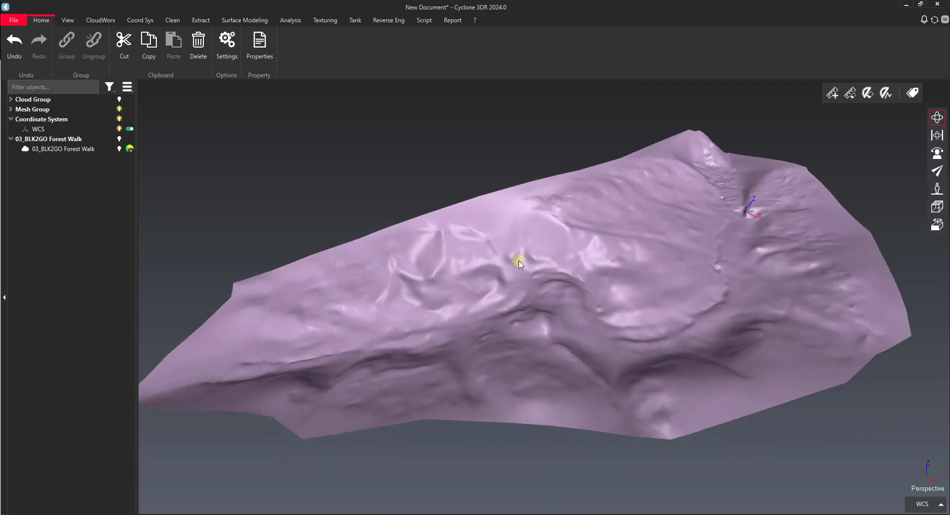
left_click(201, 20)
left_click(575, 278)
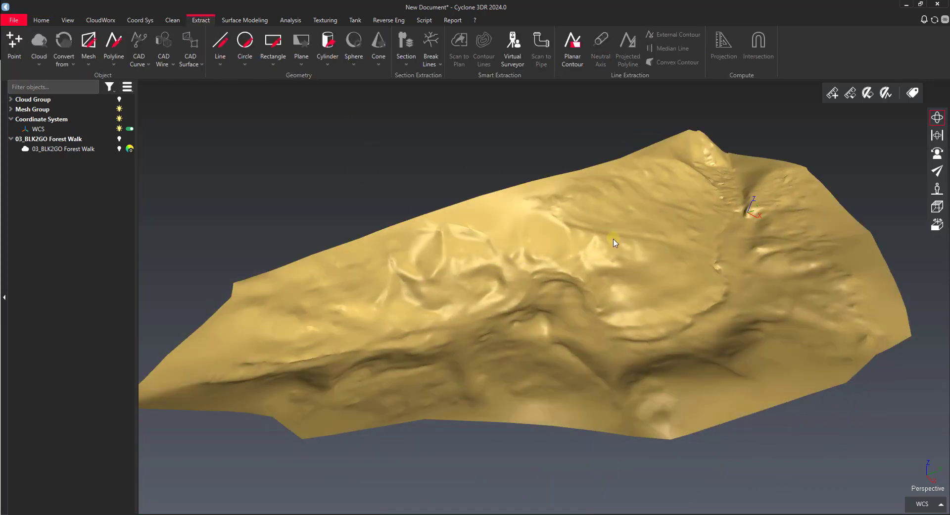
left_click_drag(614, 244, 632, 251)
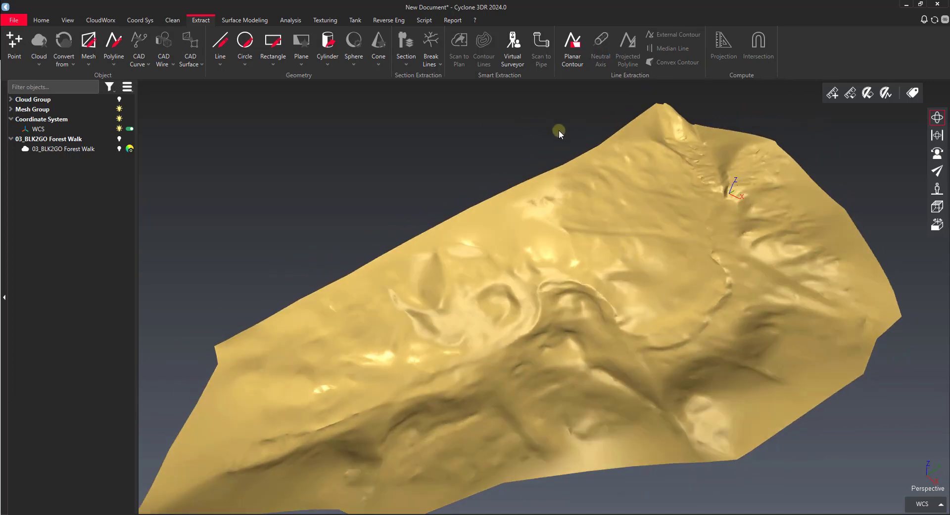
left_click(618, 200)
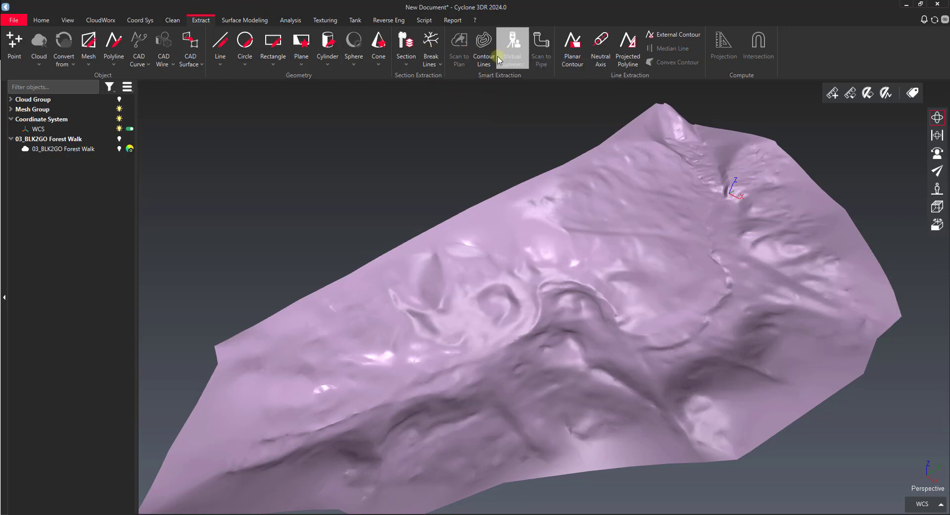
left_click(483, 59)
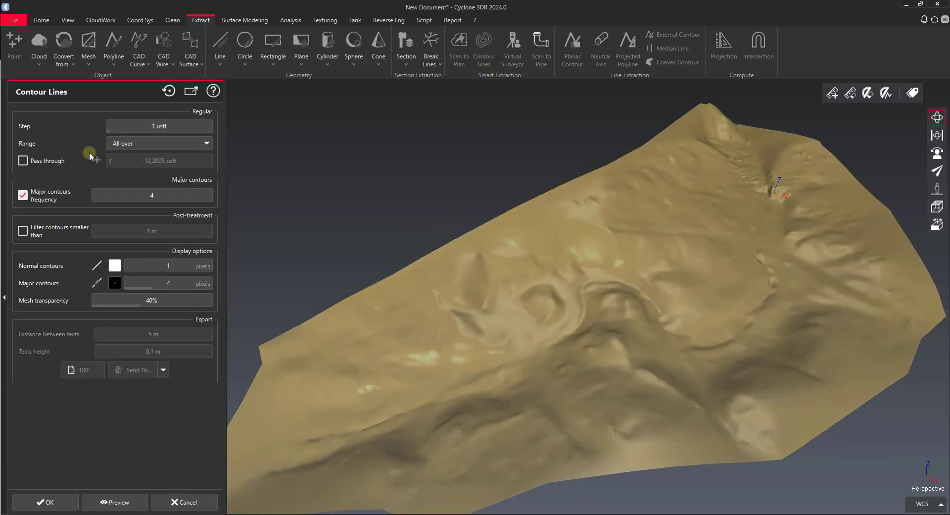
mouse_move(128, 130)
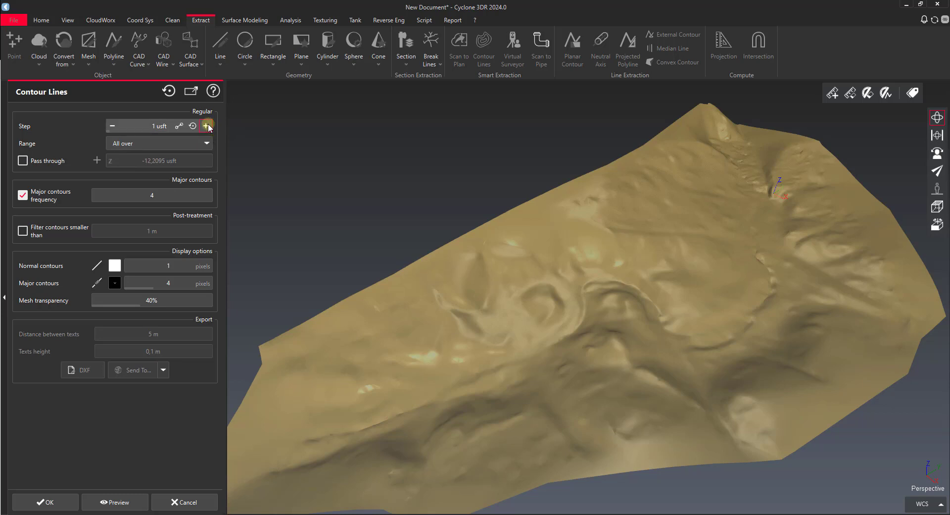
left_click(164, 126)
type("2")
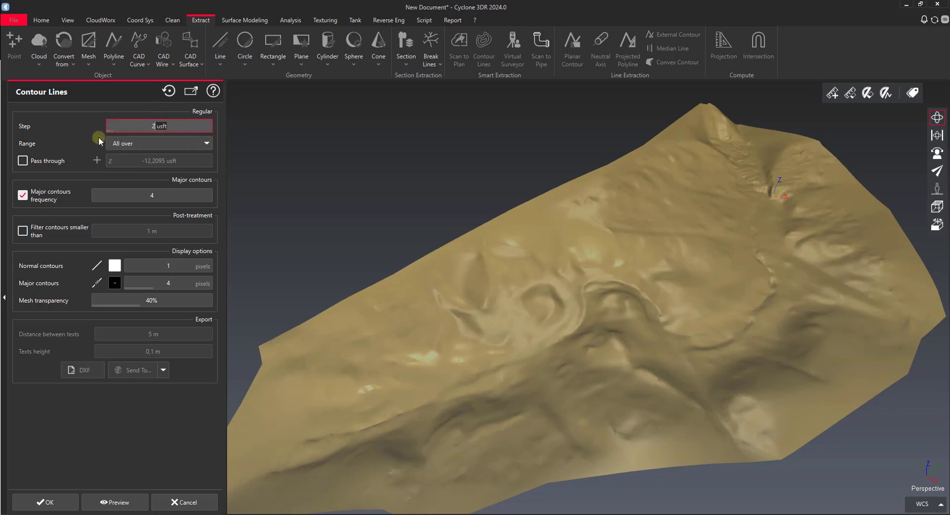
key("Return")
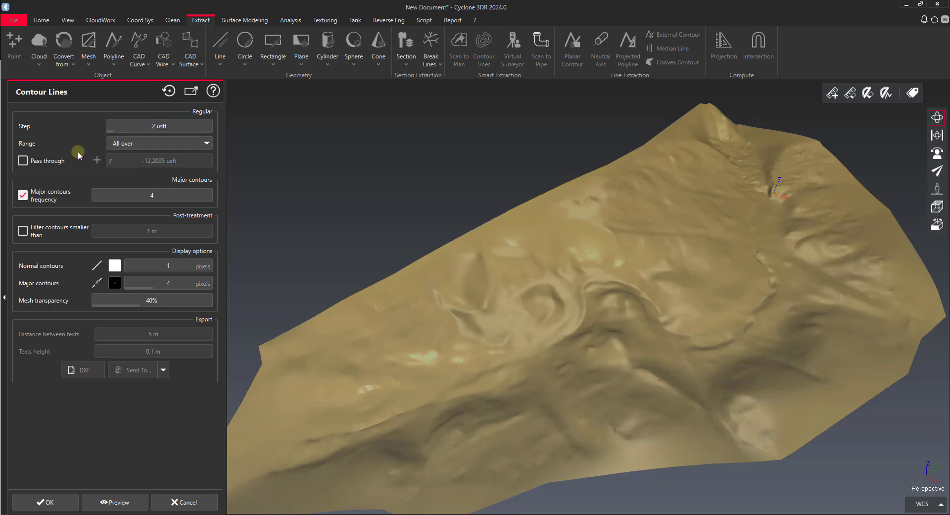
Step: Try a custom contour range with its start and end elevations picked on the mesh, and restore the All over range
left_click(140, 144)
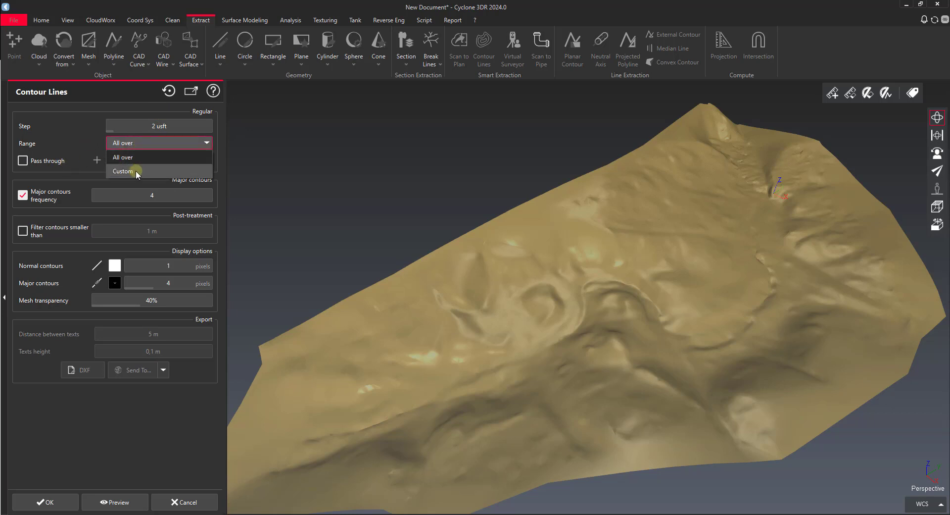
left_click(136, 170)
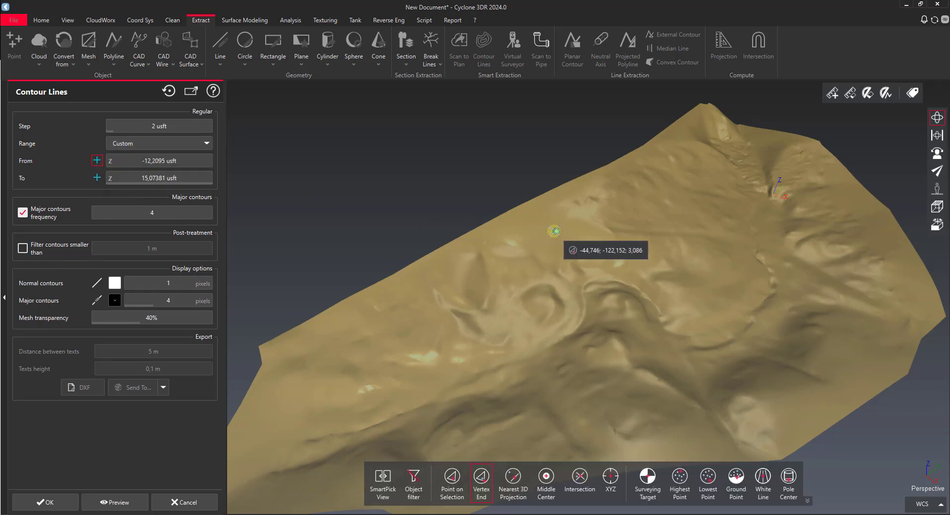
left_click(555, 231)
left_click(97, 177)
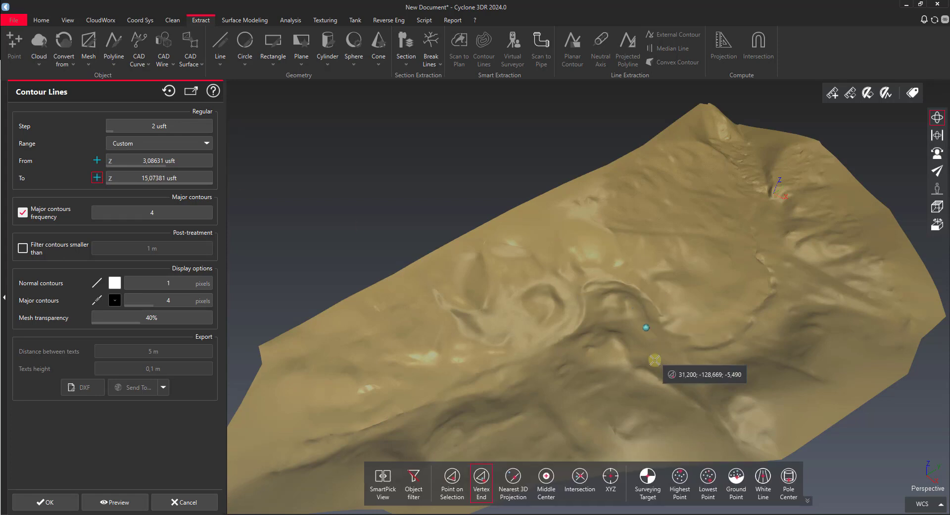
left_click(656, 314)
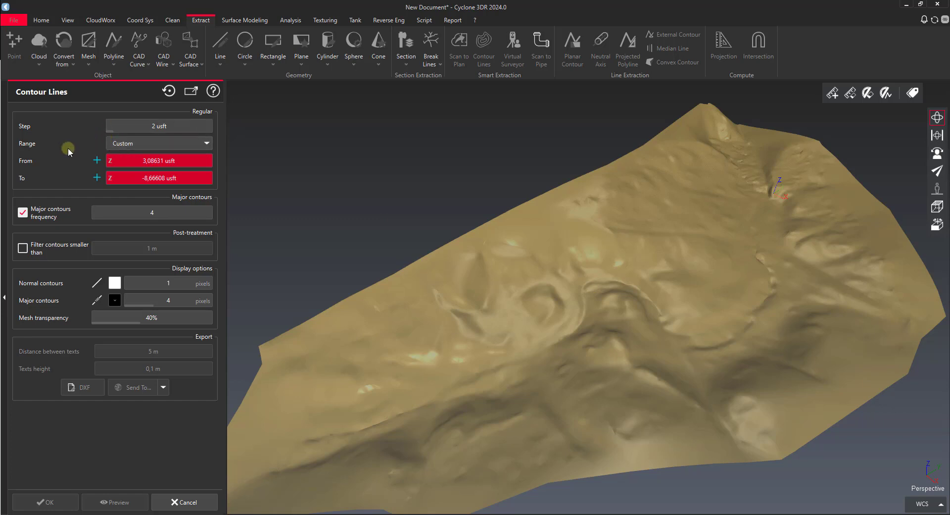
left_click(145, 143)
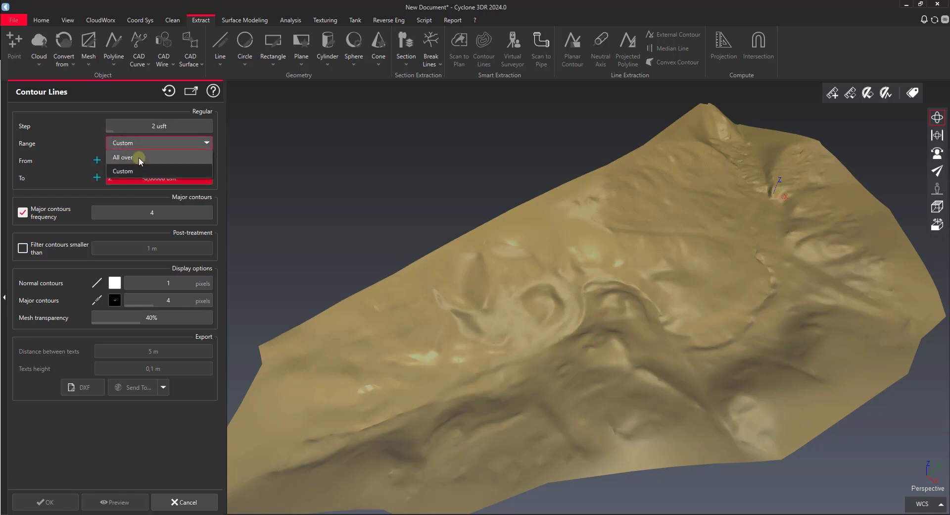
left_click(139, 157)
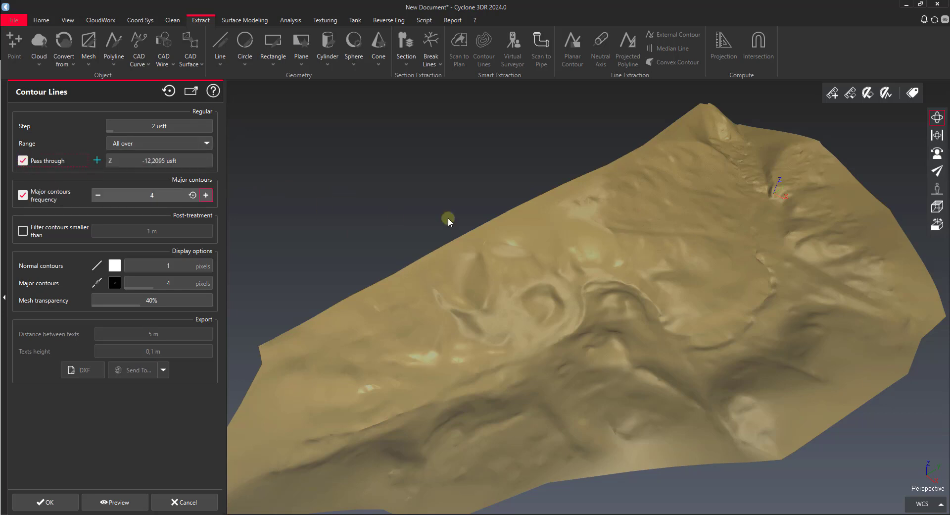
Step: Try making the contours pass through an elevation picked on the mesh, and turn the pass-through option off
left_click(99, 164)
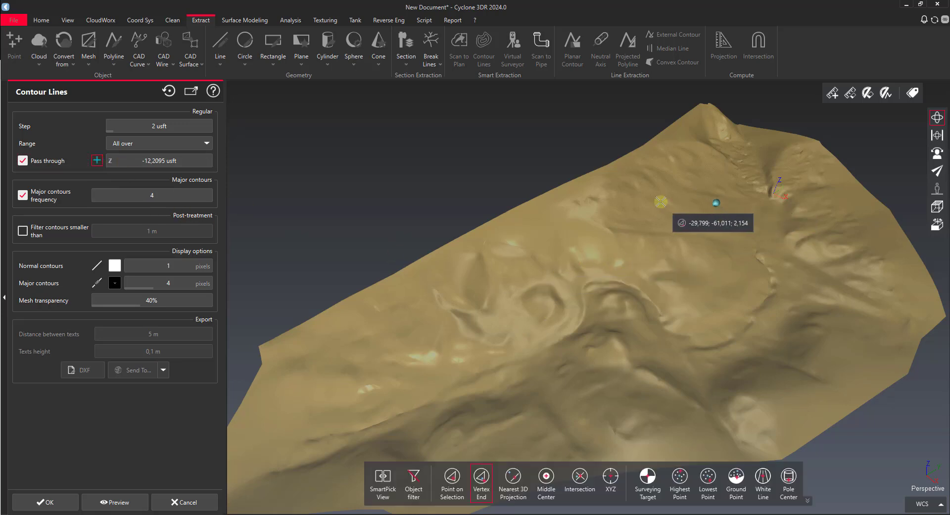
left_click(661, 202)
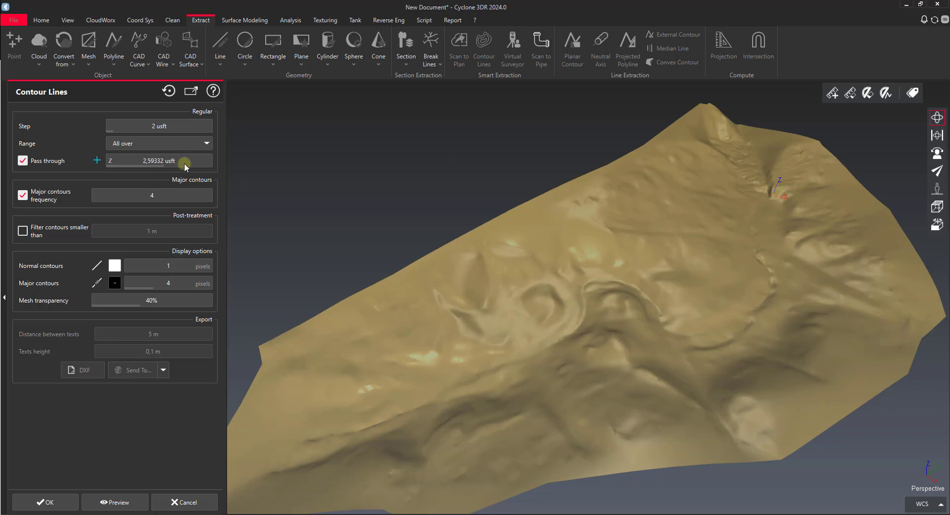
left_click(23, 161)
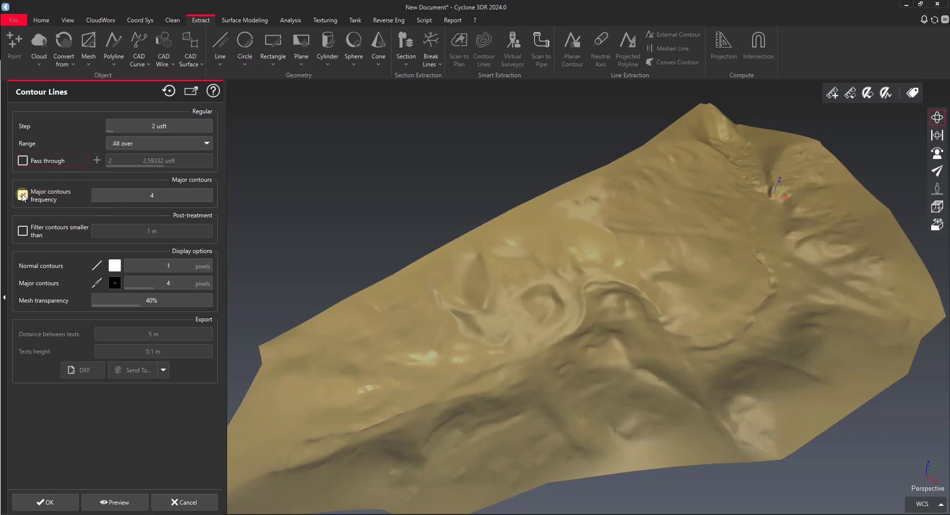
left_click(22, 195)
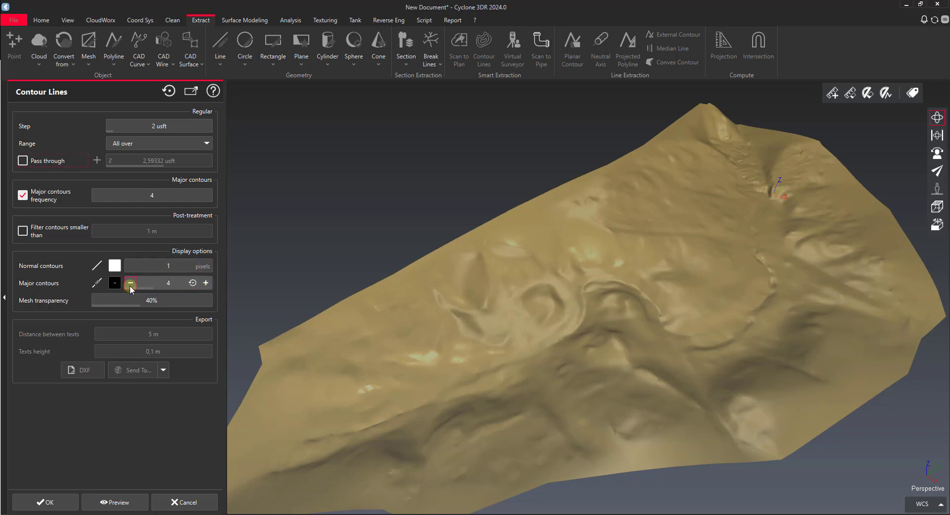
Step: Color the normal contours gray and the major contours white
left_click(117, 283)
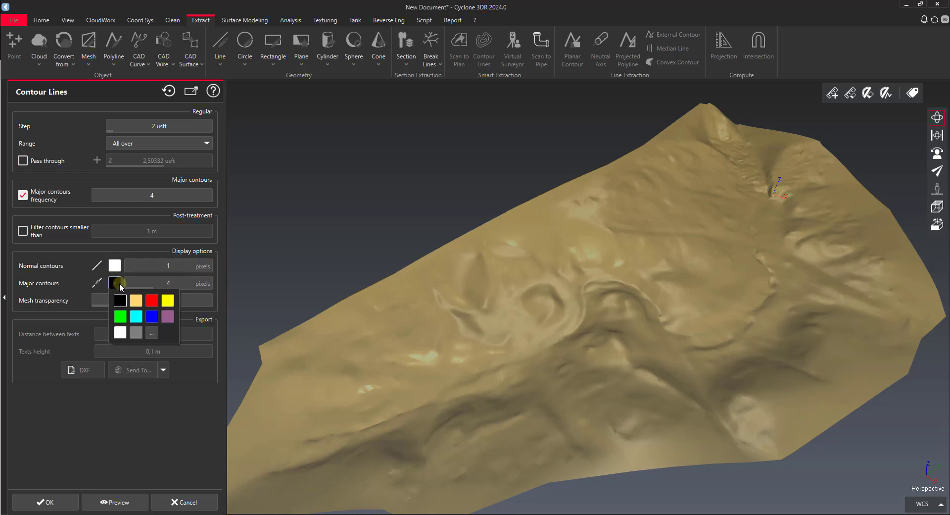
left_click(137, 332)
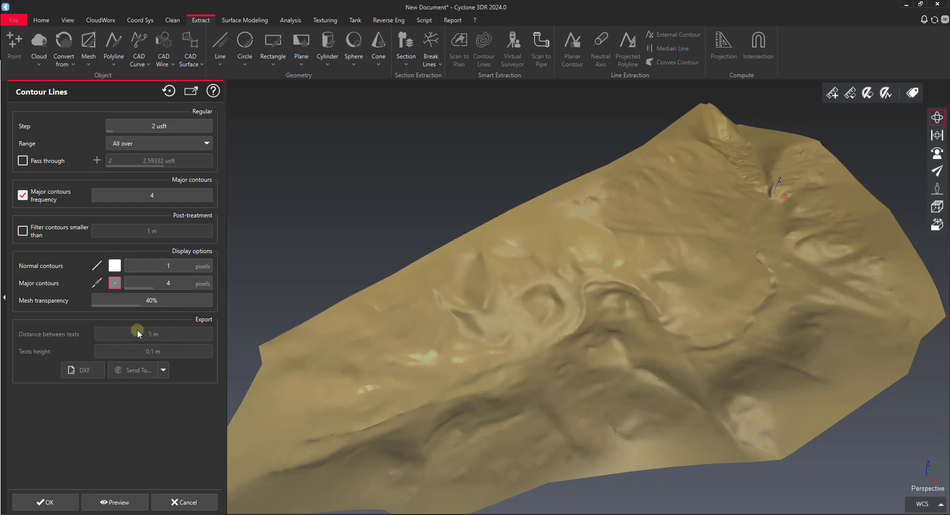
left_click(116, 268)
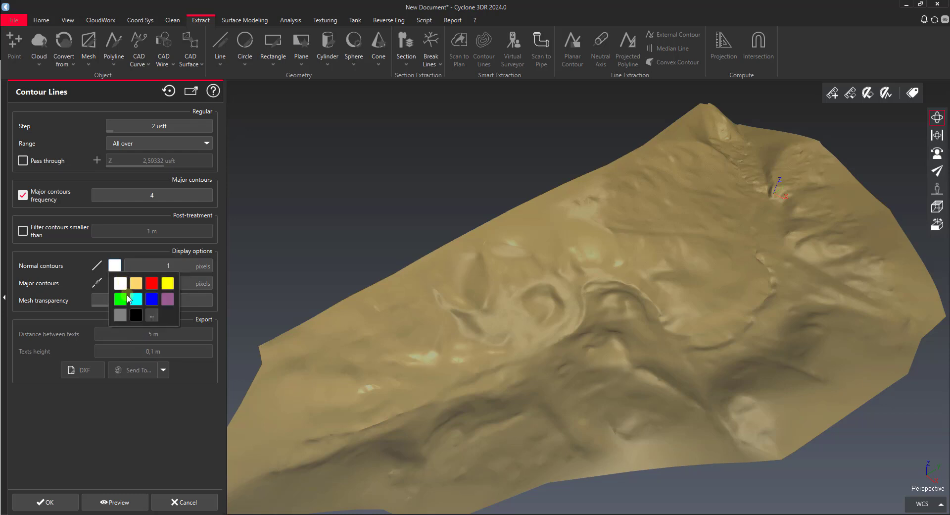
left_click(126, 311)
left_click(117, 282)
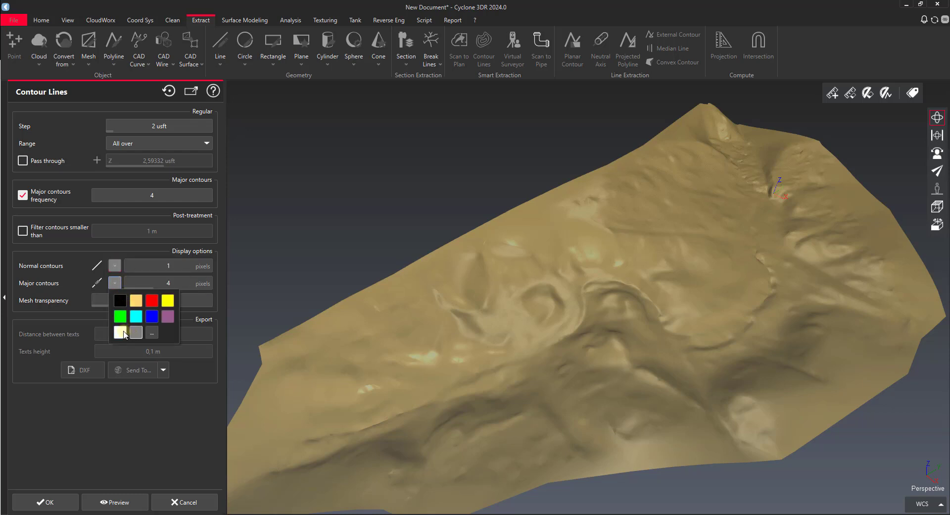
left_click(121, 333)
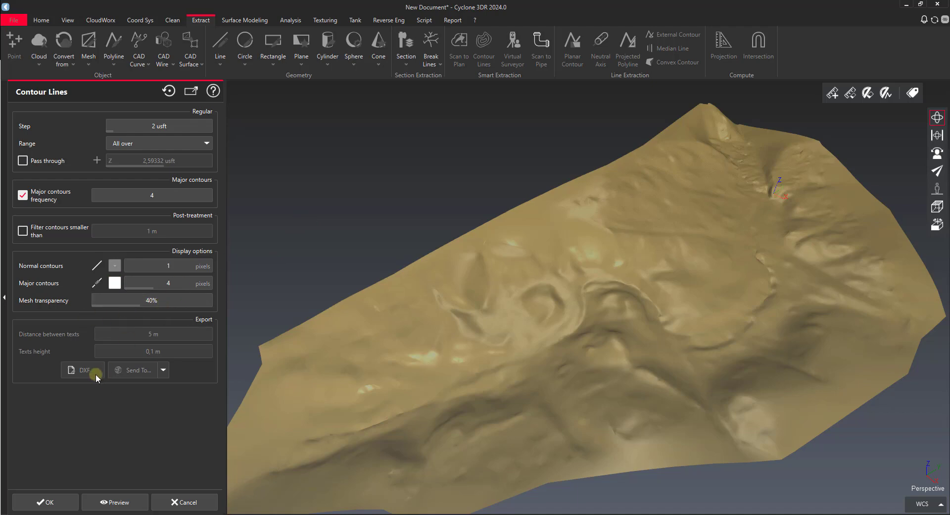
Step: Preview the contour lines and inspect the major and normal contours up close on the ground mesh
left_click(104, 502)
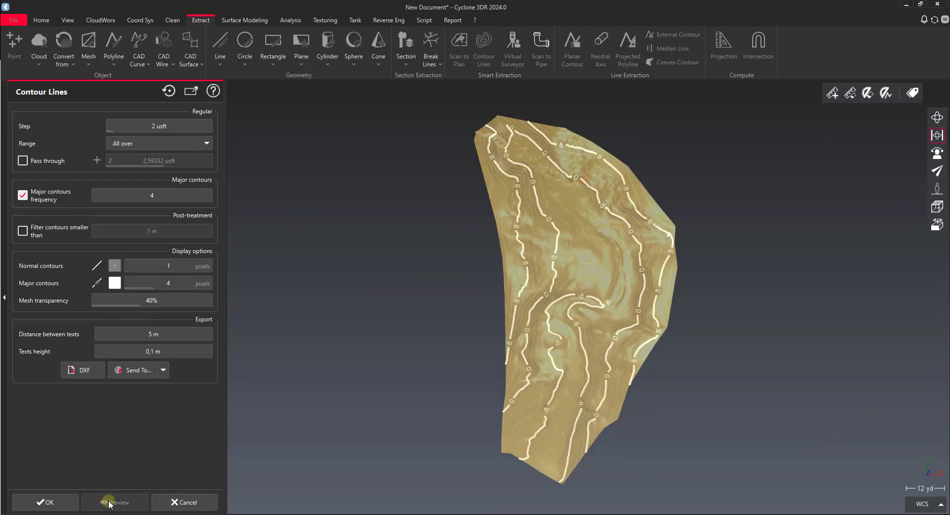
scroll(564, 238, "up", 4)
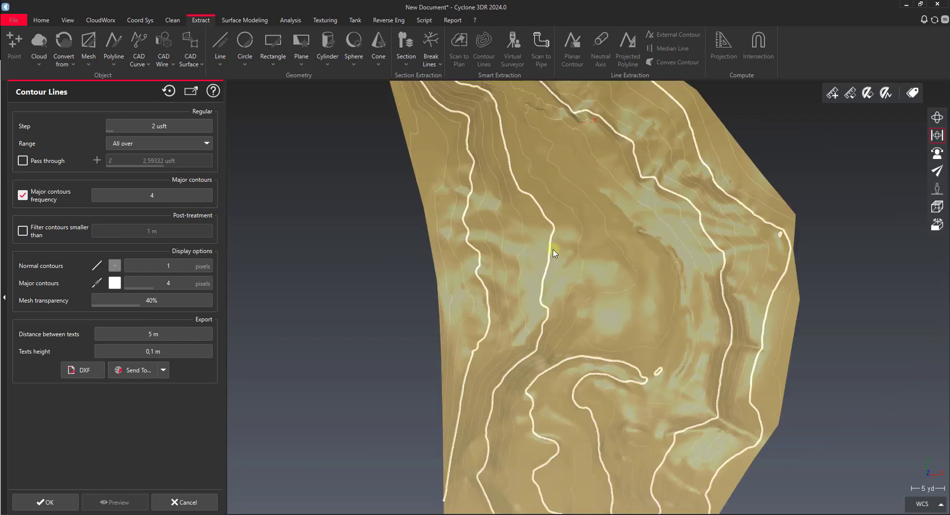
scroll(546, 281, "up", 4)
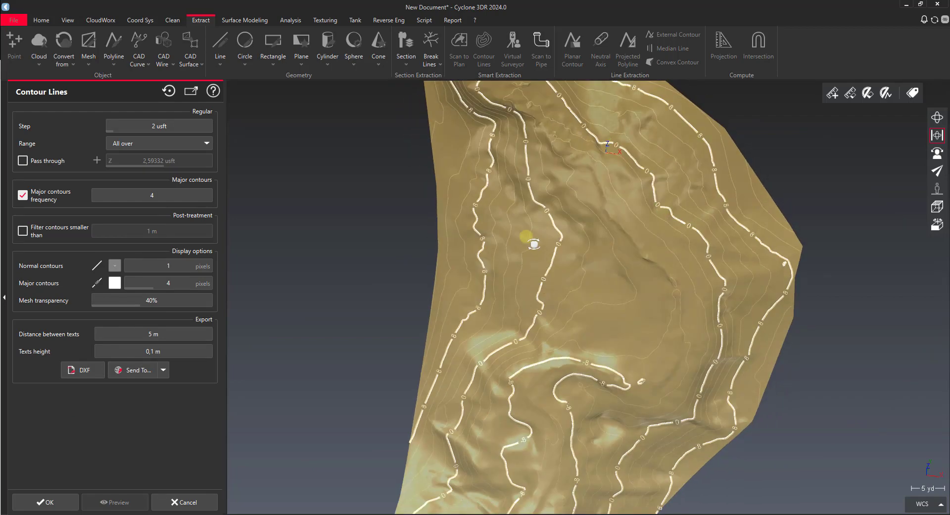
scroll(494, 242, "down", 4)
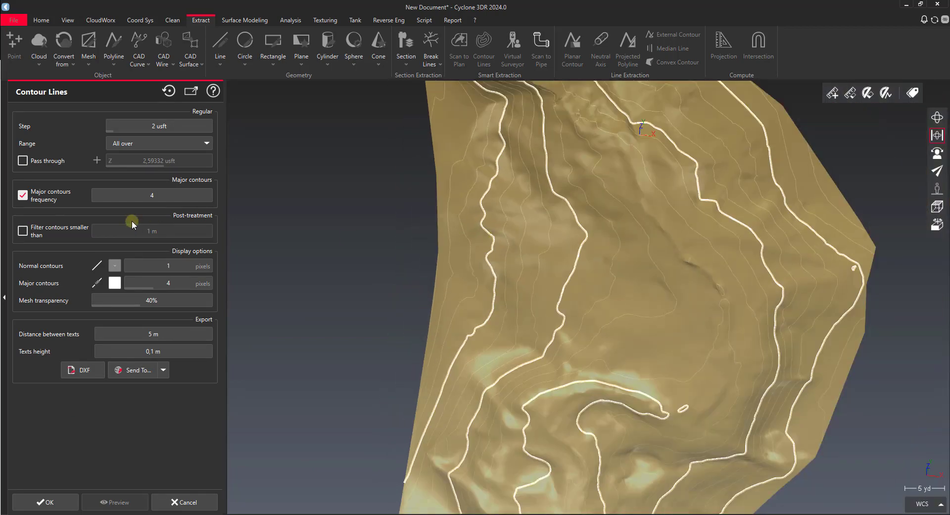
Step: Set the major contours frequency to 5 and inspect the updated contours across the ground mesh
mouse_move(136, 194)
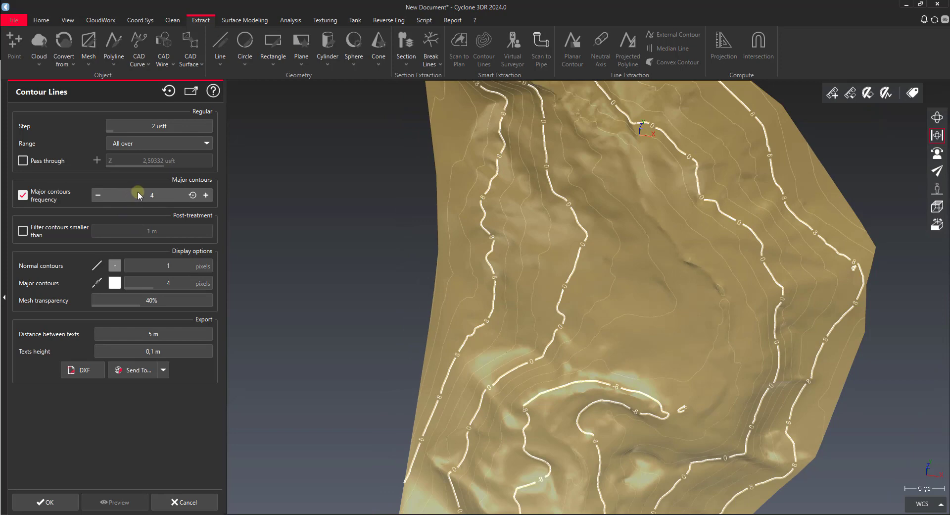
left_click(207, 194)
scroll(470, 208, "up", 4)
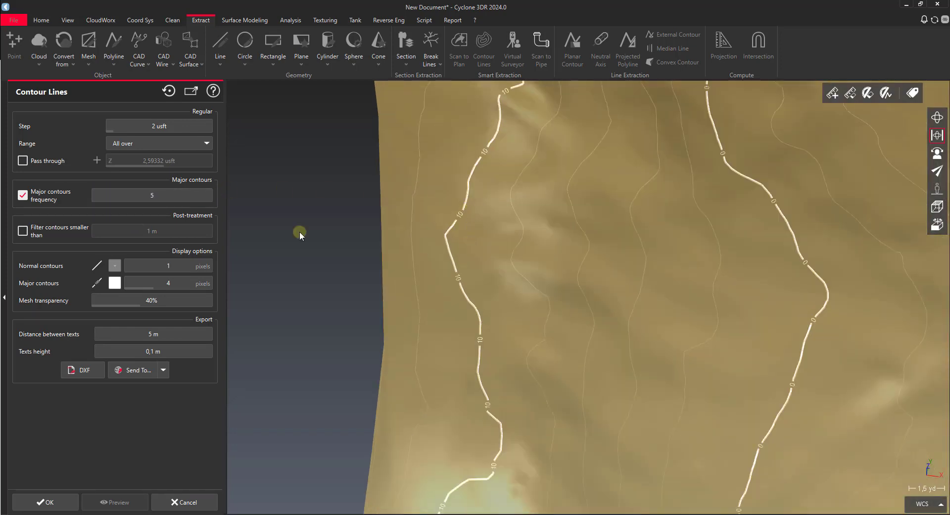
scroll(498, 233, "down", 1)
scroll(498, 233, "up", 3)
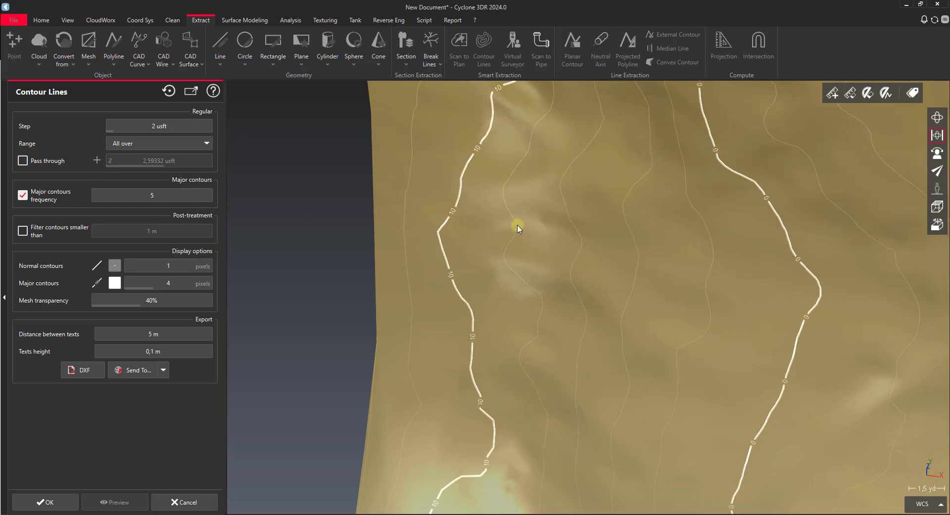
scroll(679, 216, "down", 5)
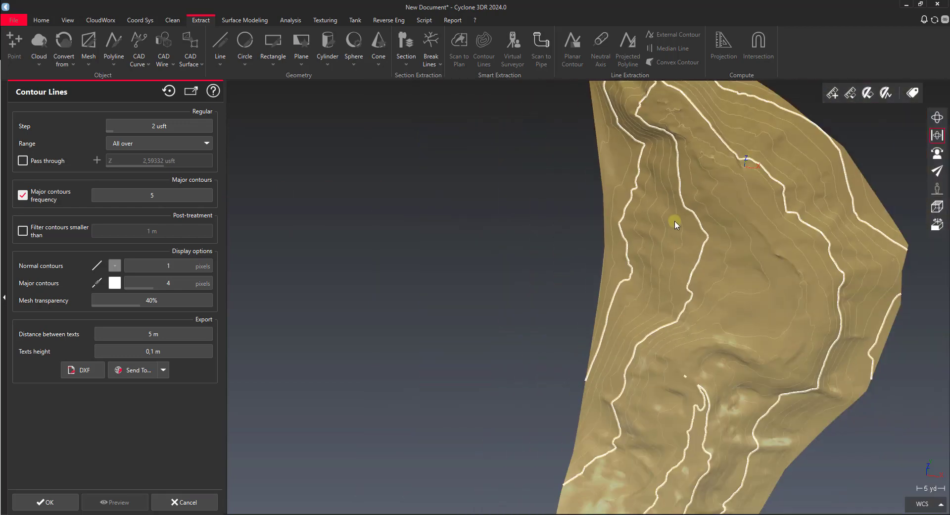
mouse_move(835, 289)
left_mouse_down()
mouse_move(638, 250)
mouse_move(636, 282)
mouse_move(634, 272)
mouse_move(655, 275)
mouse_move(601, 297)
mouse_move(630, 263)
left_mouse_up()
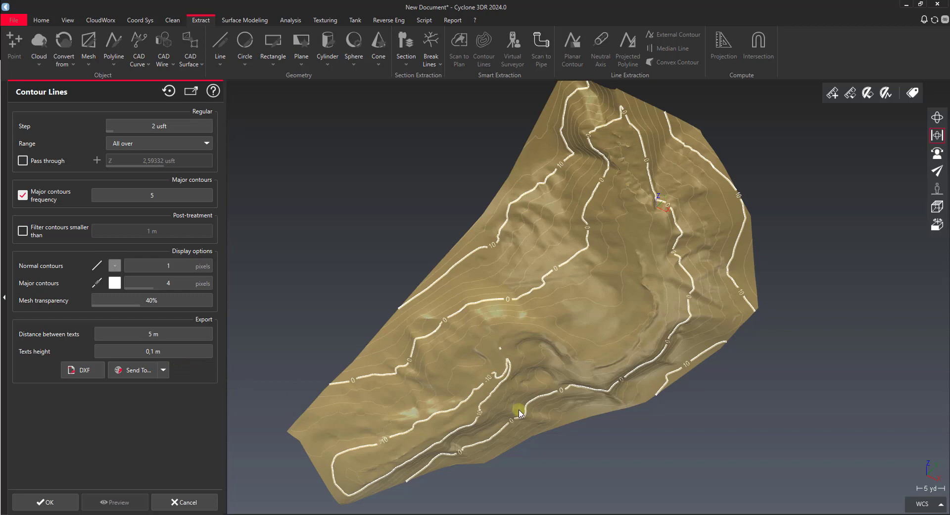
Step: Check the open Civil 3D drawing and send the contour lines from Cyclone 3DR to Drawing1.dwg
left_click(500, 468)
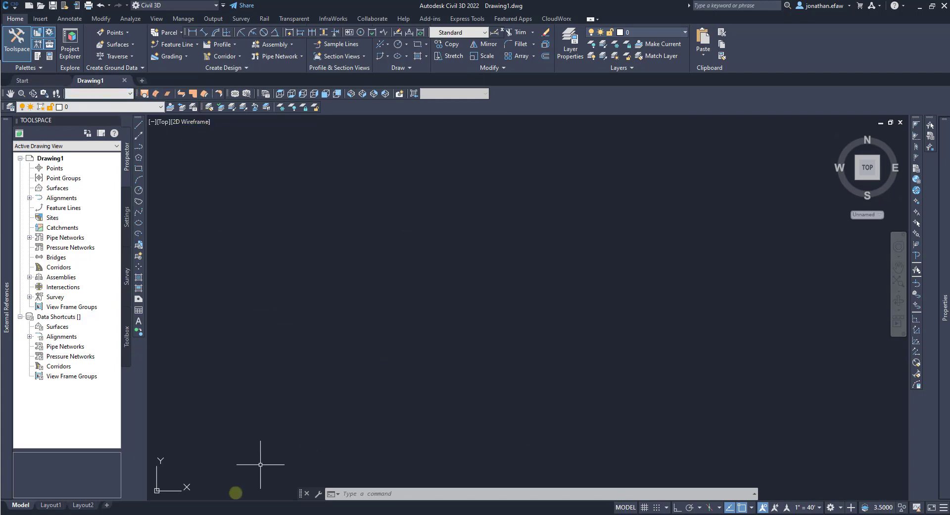
key("alt+Tab")
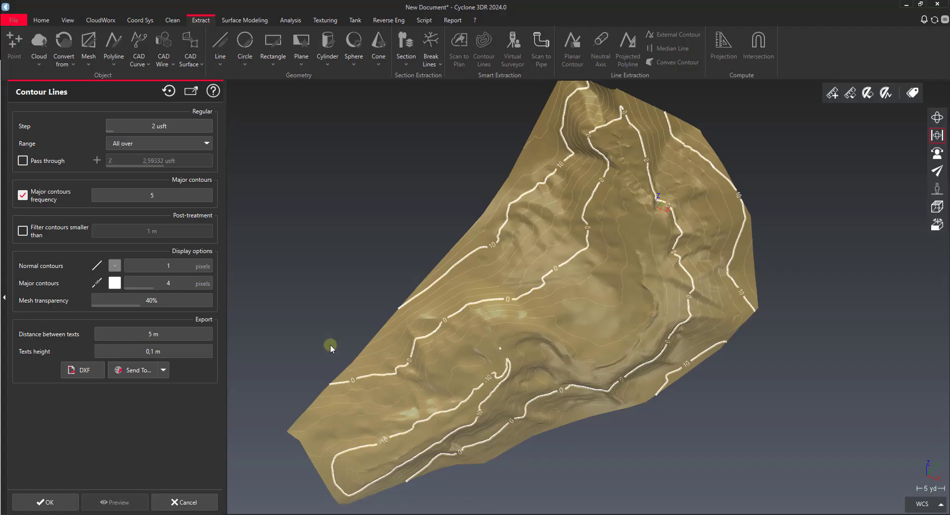
left_click(163, 370)
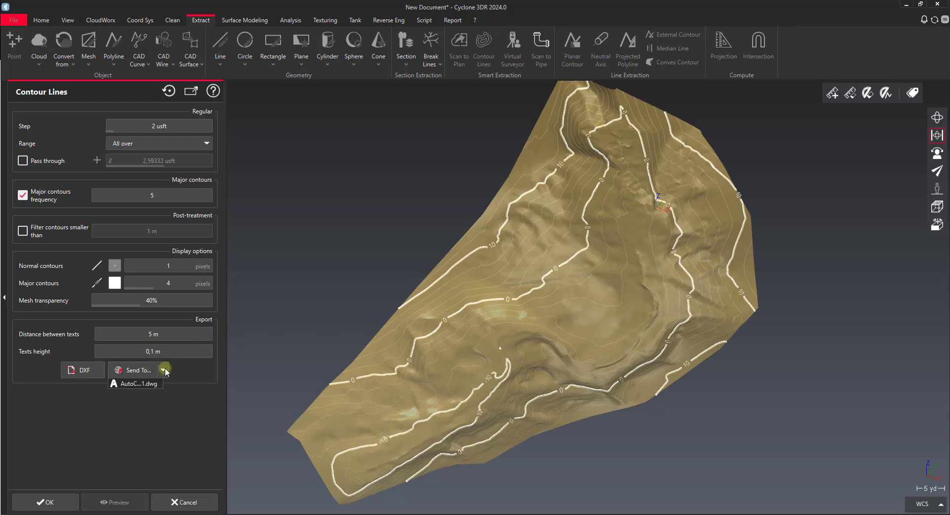
left_click(134, 384)
left_click(148, 384)
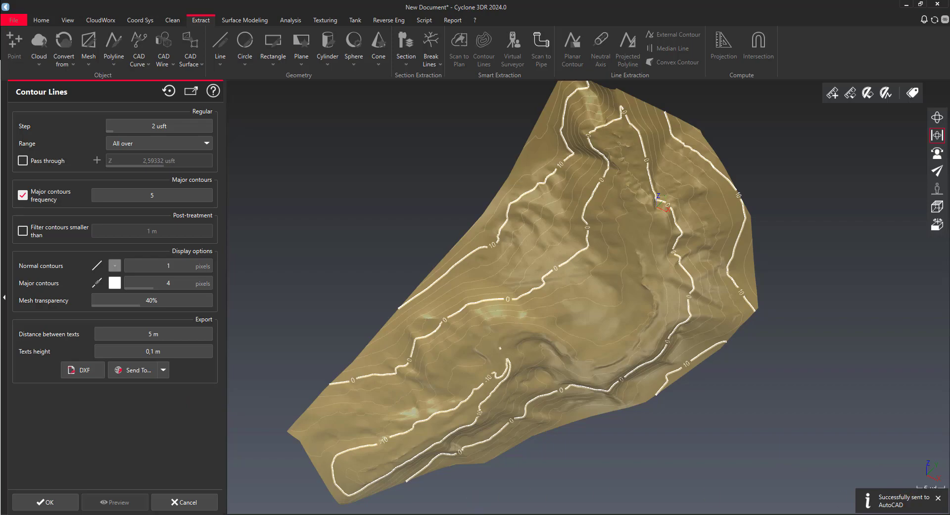
Step: Switch to Civil 3D, select the transferred contour polylines to check them, and clear the selection
key("alt+Tab")
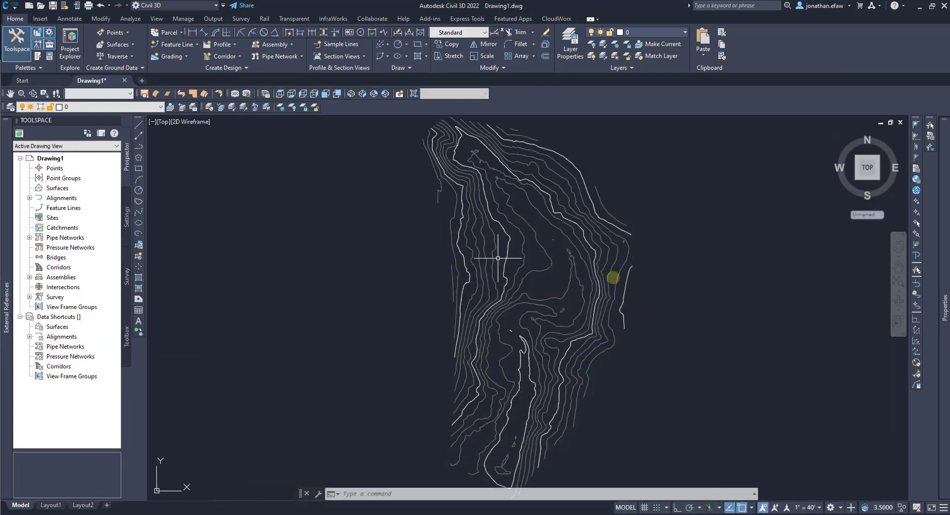
left_click(770, 311)
left_click(376, 201)
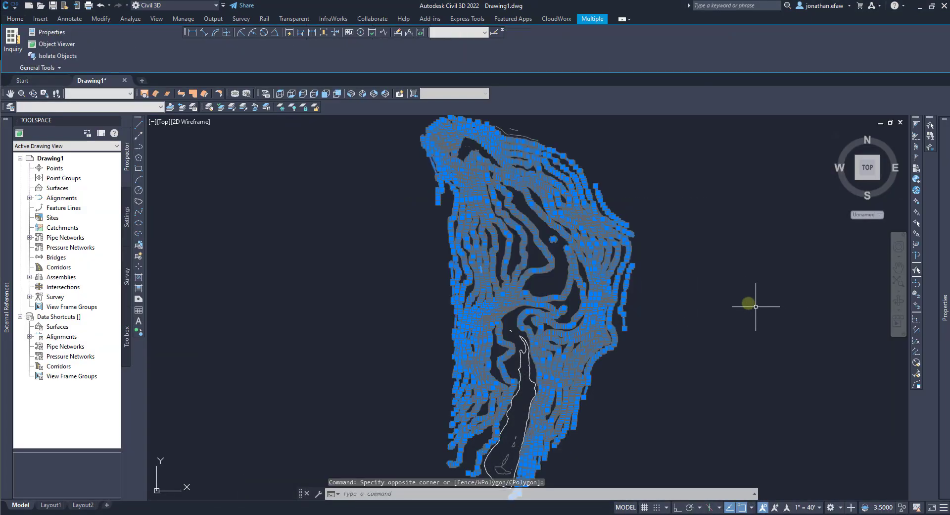
key("Escape")
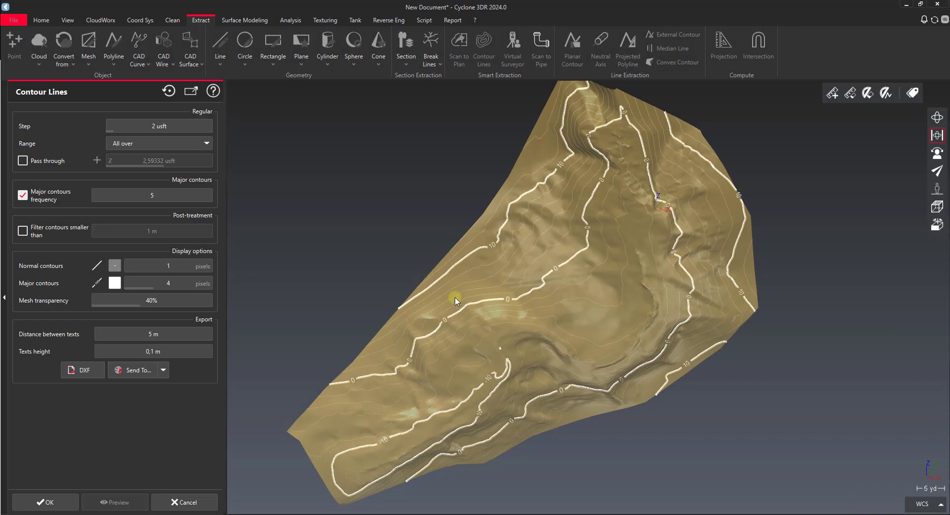
Step: Accept the contour line extraction and review the Send to options for the resulting contour lines
left_click(44, 502)
scroll(429, 280, "up", 3)
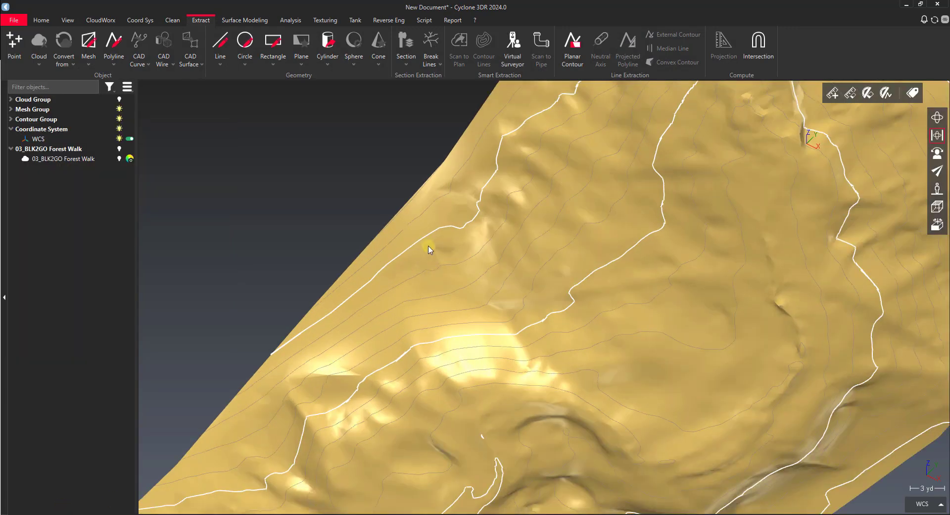
right_click(423, 242)
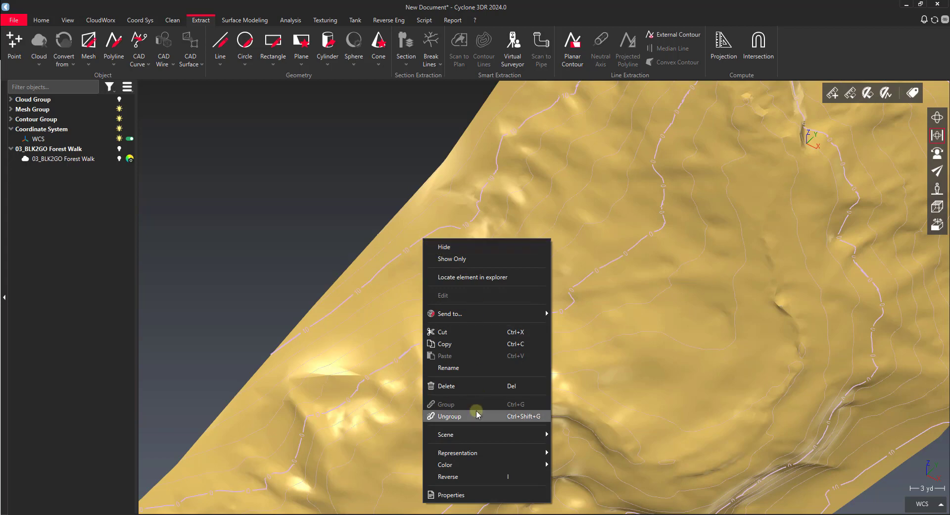
mouse_move(477, 312)
left_click(588, 313)
left_click(314, 202)
Step: Expand the Contour Group and hide the ground mesh's contour lines
scroll(587, 250, "down", 5)
scroll(536, 310, "up", 5)
left_click_drag(540, 312, 609, 307)
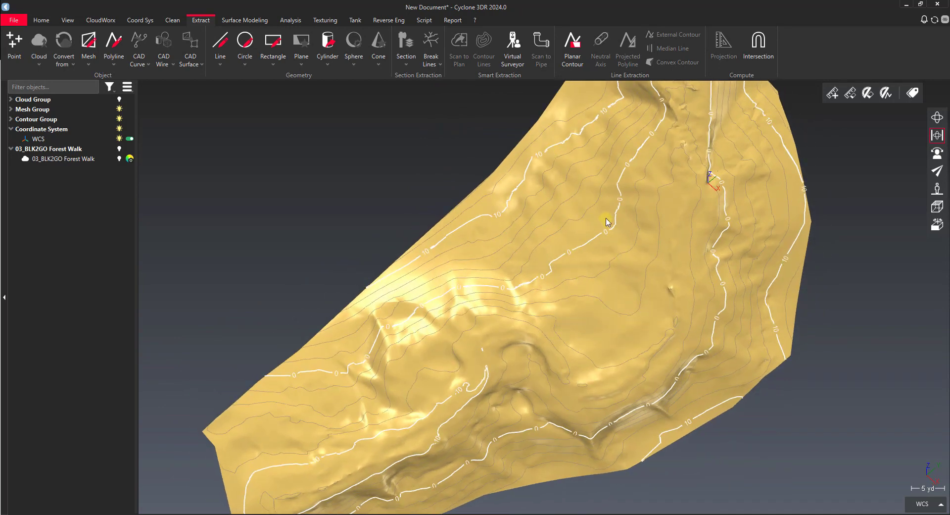
left_click(11, 118)
left_click(118, 129)
left_click_drag(495, 271, 554, 234)
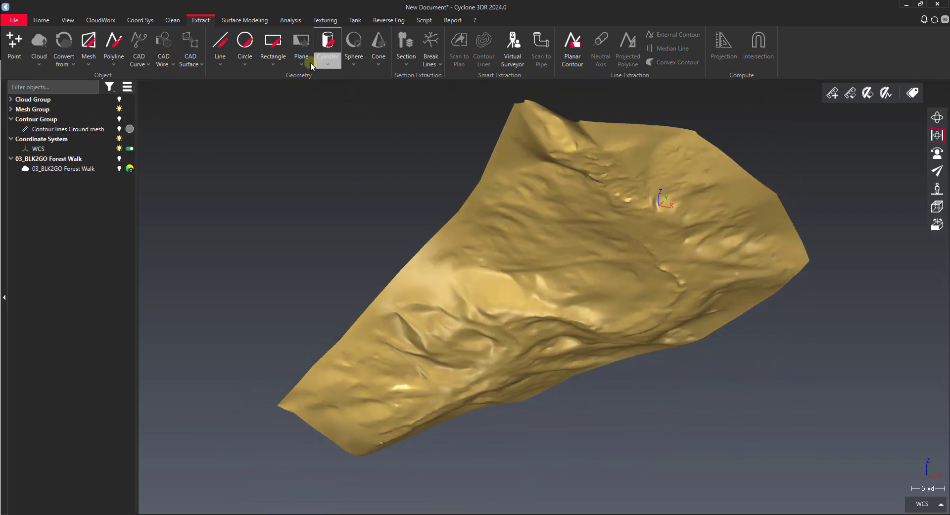
Step: Preview an Along Direction analysis of the ground mesh along the Z axis
left_click(290, 20)
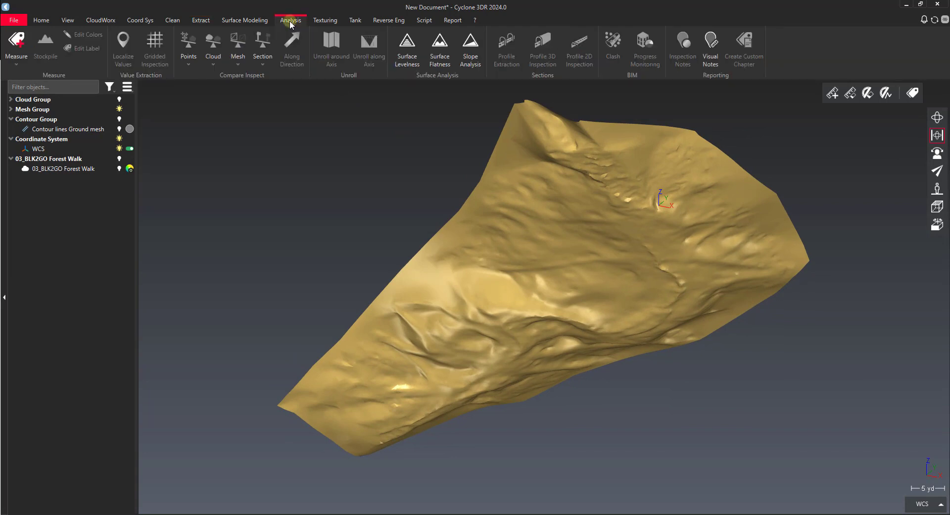
left_click_drag(565, 197, 563, 215)
left_click(519, 218)
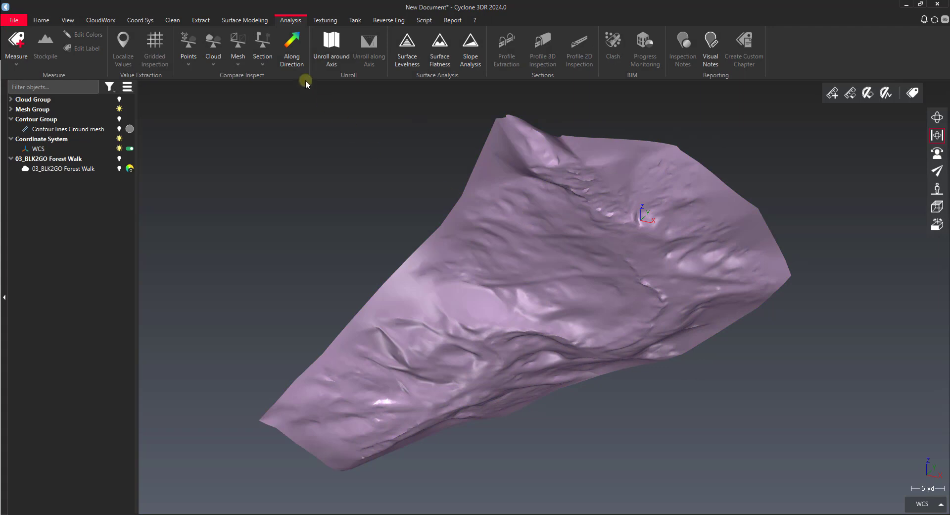
left_click(290, 60)
left_click_drag(565, 252, 535, 260)
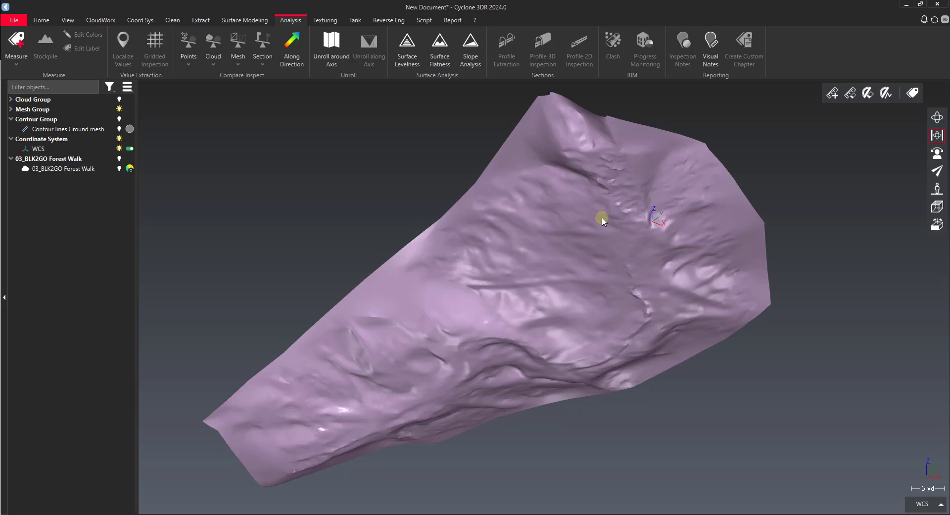
left_click(299, 59)
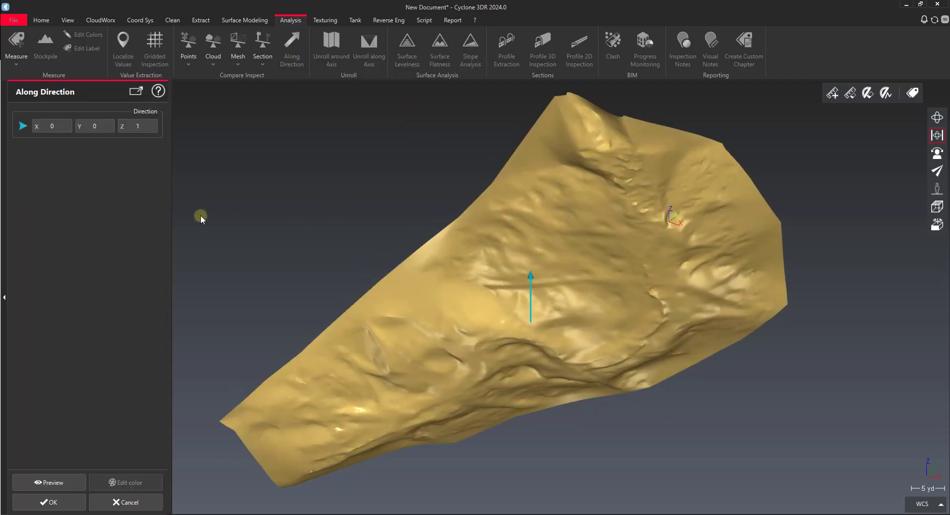
left_click(24, 126)
left_click(216, 157)
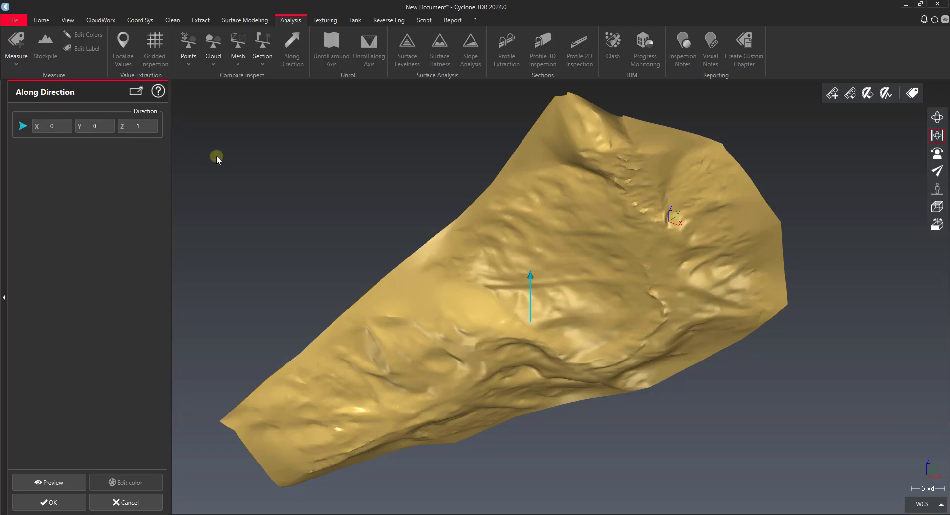
left_click(65, 481)
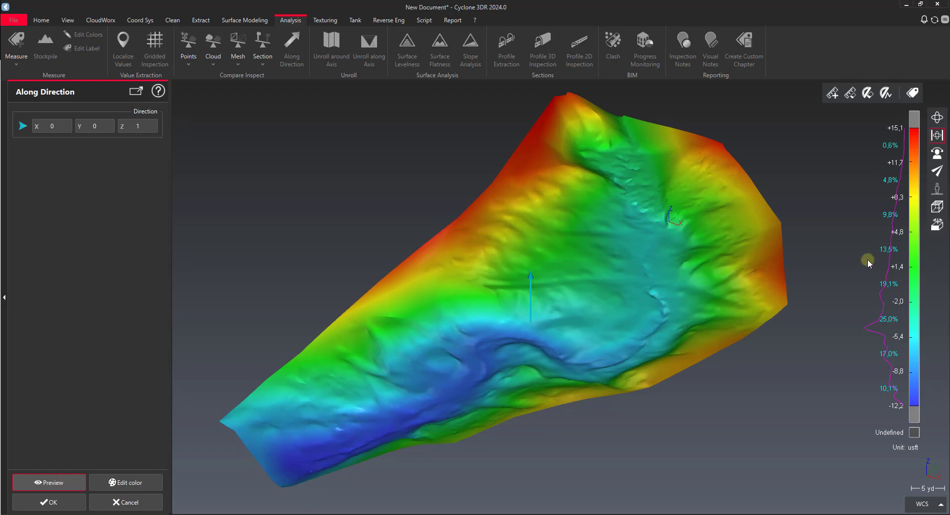
Step: Color the elevation map with the Regular Centered preset, origin 0 and step 2 usft, and accept the Along Direction analysis
left_click_drag(545, 244, 556, 344)
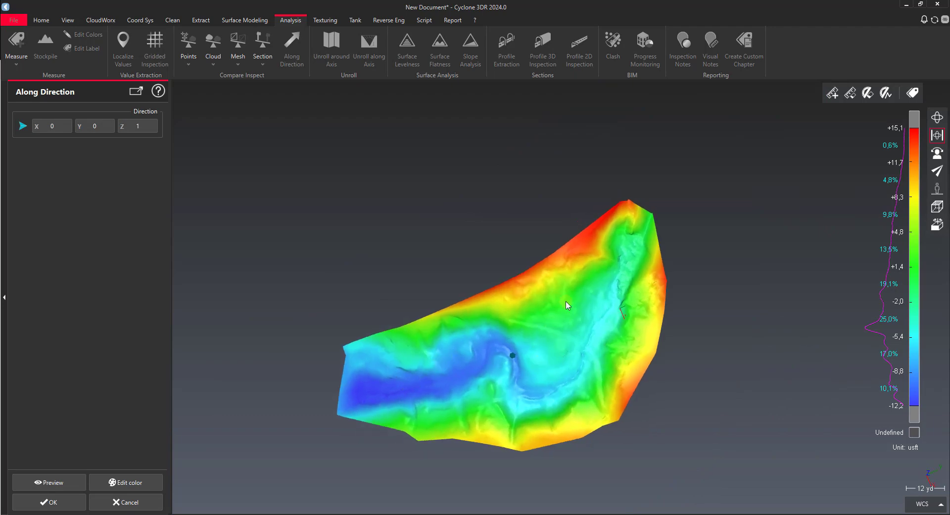
left_click_drag(569, 367, 640, 292)
scroll(564, 346, "up", 5)
right_click_drag(539, 355, 630, 272)
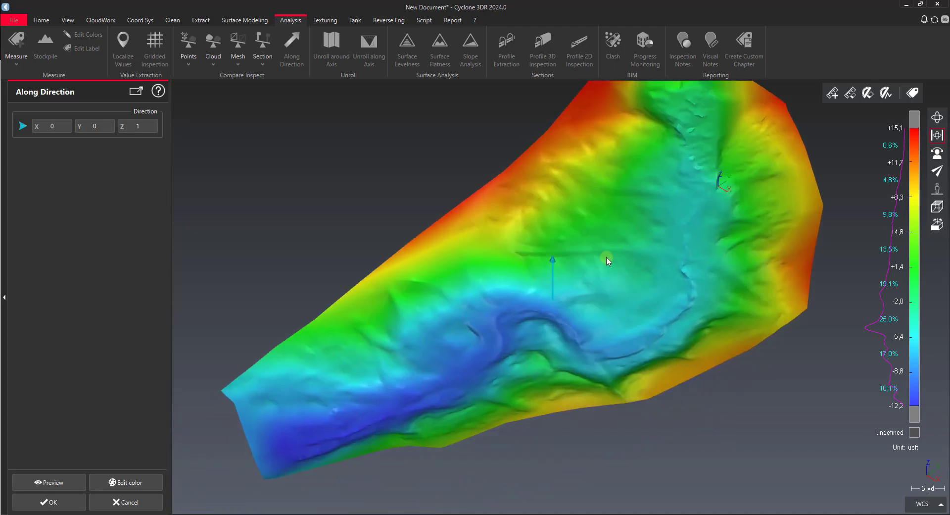
left_click(142, 488)
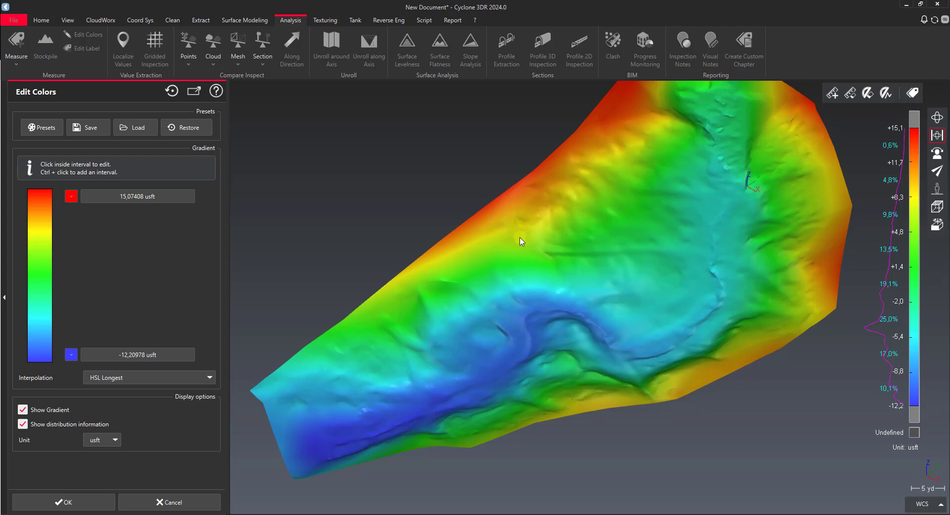
left_click(46, 127)
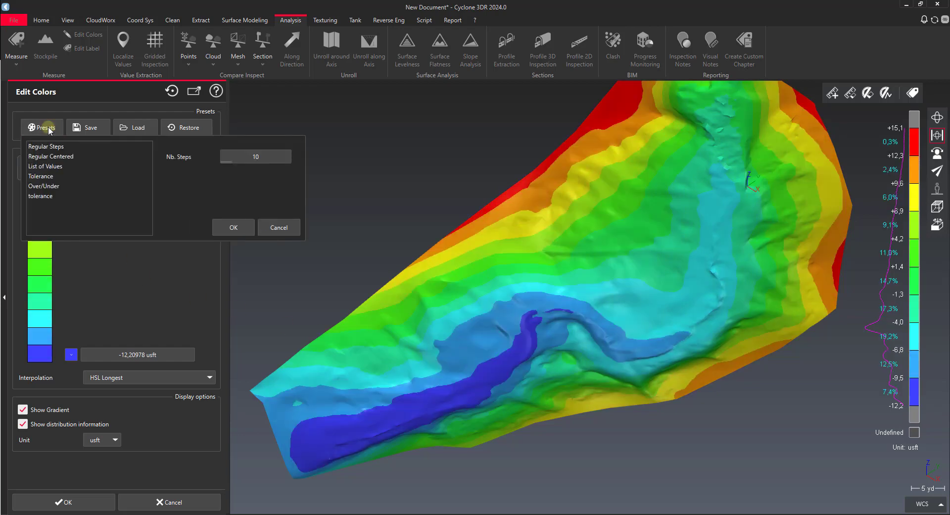
left_click(54, 156)
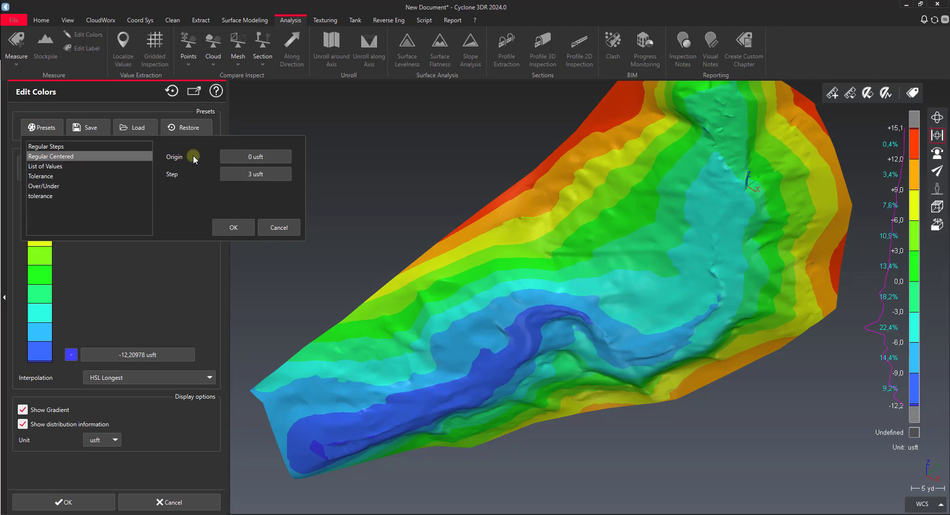
left_click(247, 174)
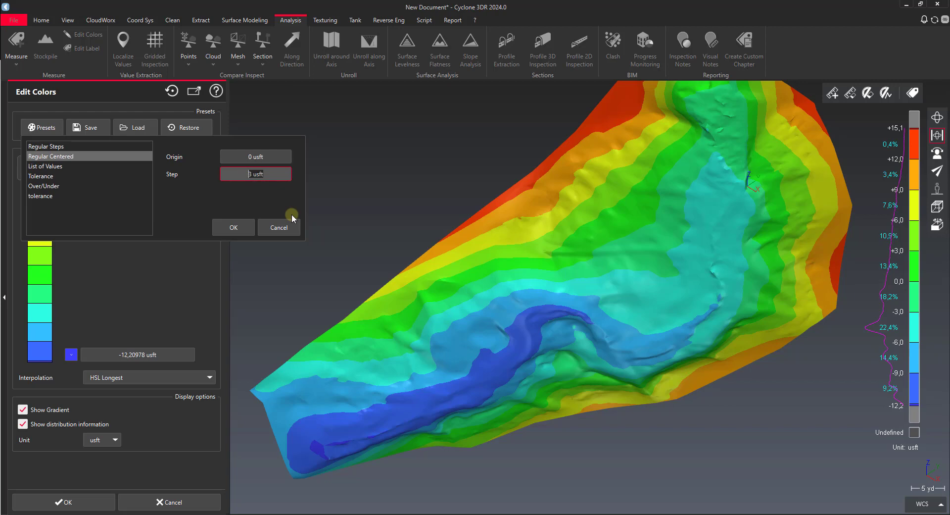
type("2")
left_click(245, 231)
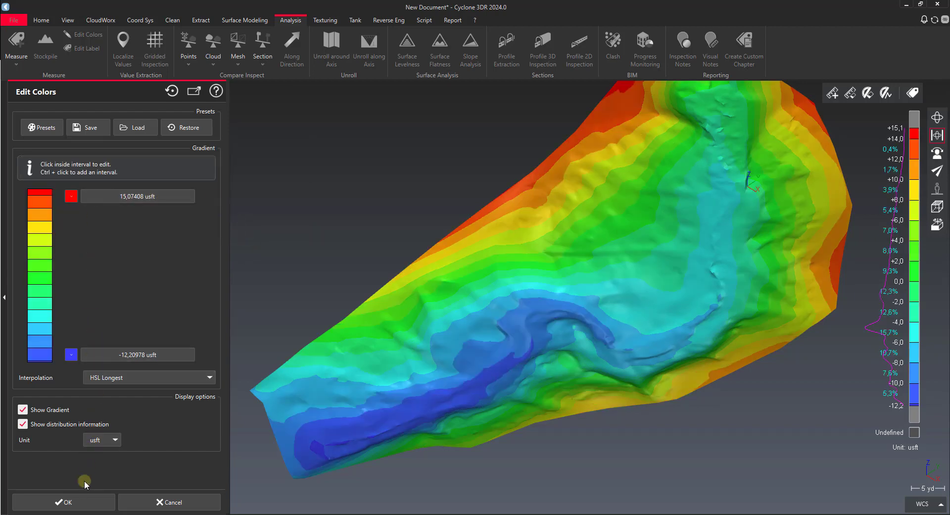
left_click(69, 501)
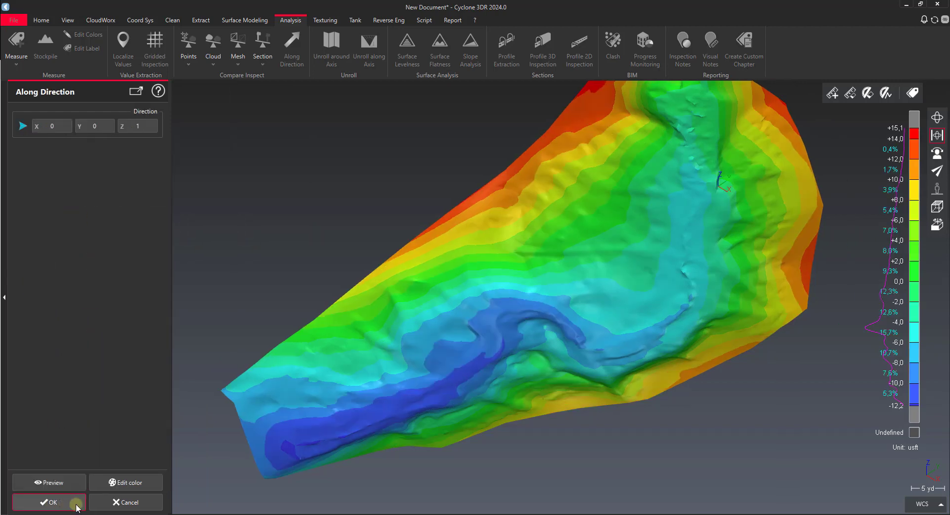
left_click(48, 498)
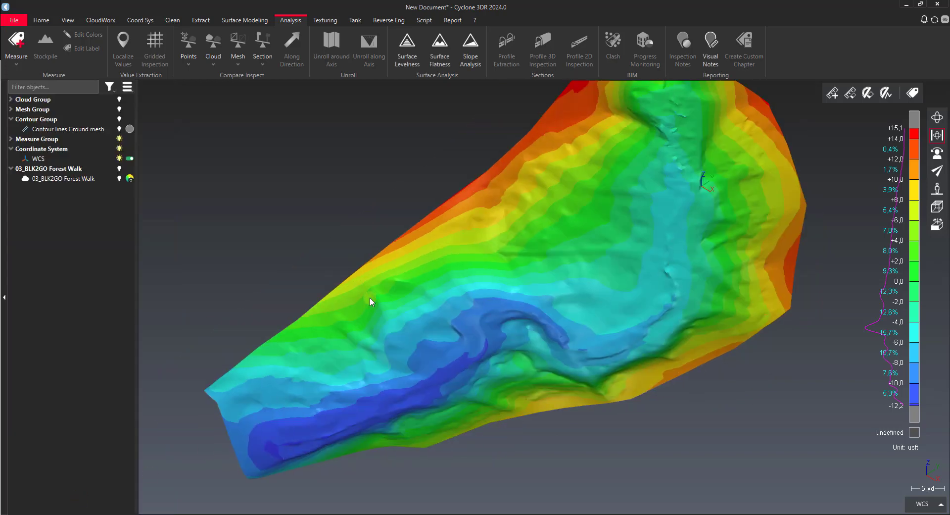
Step: Show the ground mesh's contour lines again and compare them with the color bands of the elevation map
left_click(119, 130)
scroll(506, 249, "up", 5)
left_click_drag(527, 257, 545, 250)
scroll(545, 250, "down", 5)
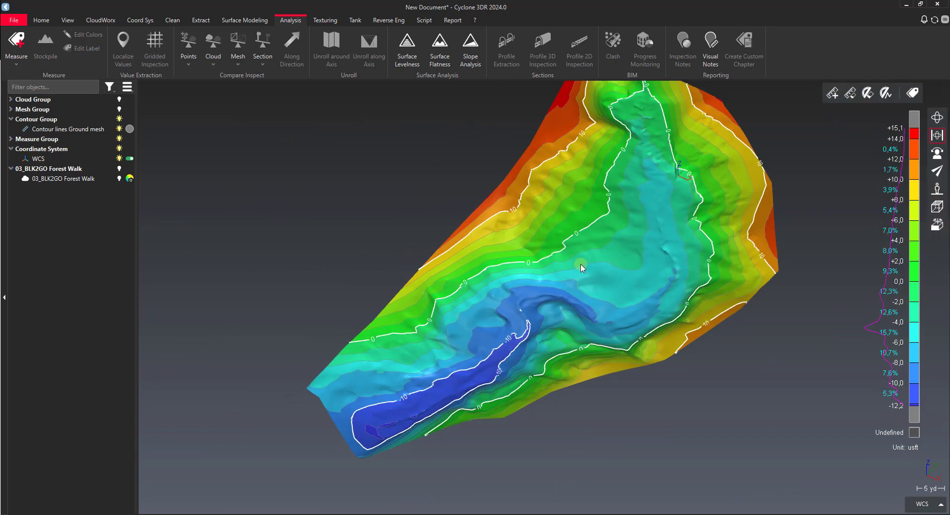
left_click_drag(623, 243, 586, 198)
scroll(633, 232, "up", 4)
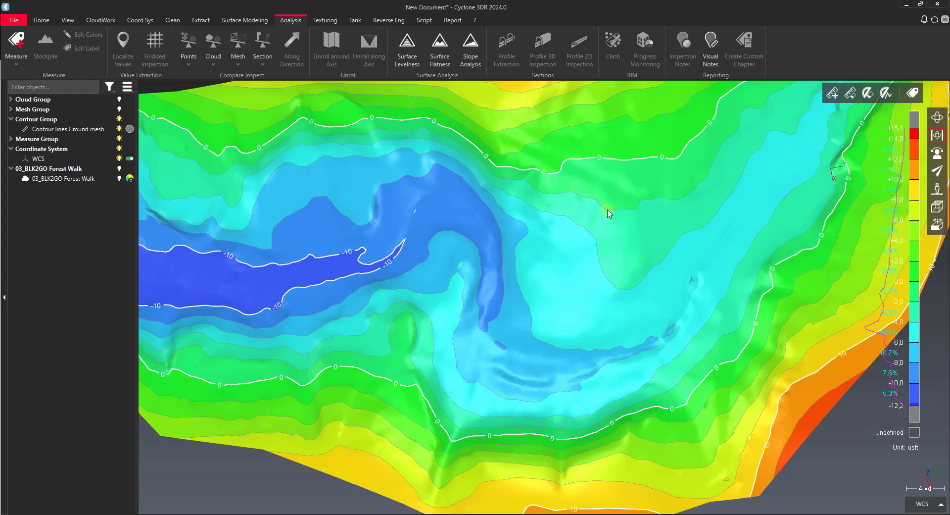
scroll(683, 244, "down", 5)
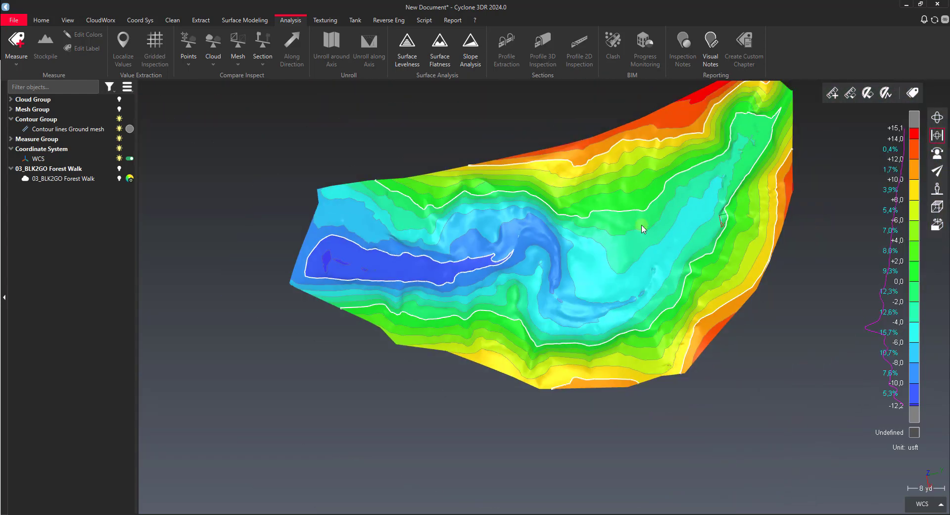
left_click_drag(639, 225, 577, 244)
mouse_move(575, 281)
left_mouse_down()
mouse_move(570, 272)
mouse_move(567, 282)
left_mouse_up()
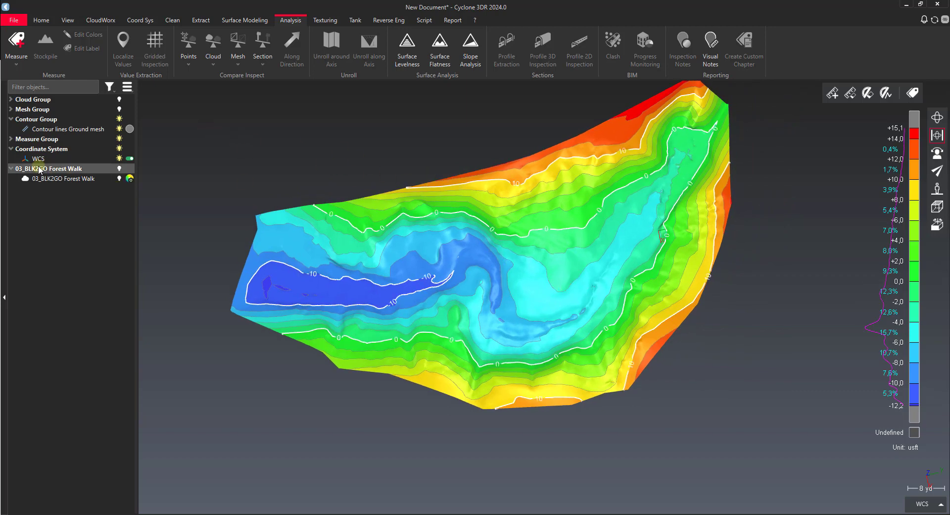
Step: Expand the Mesh Group and select the original ground mesh to tell it apart from the contour lines
left_click(520, 171)
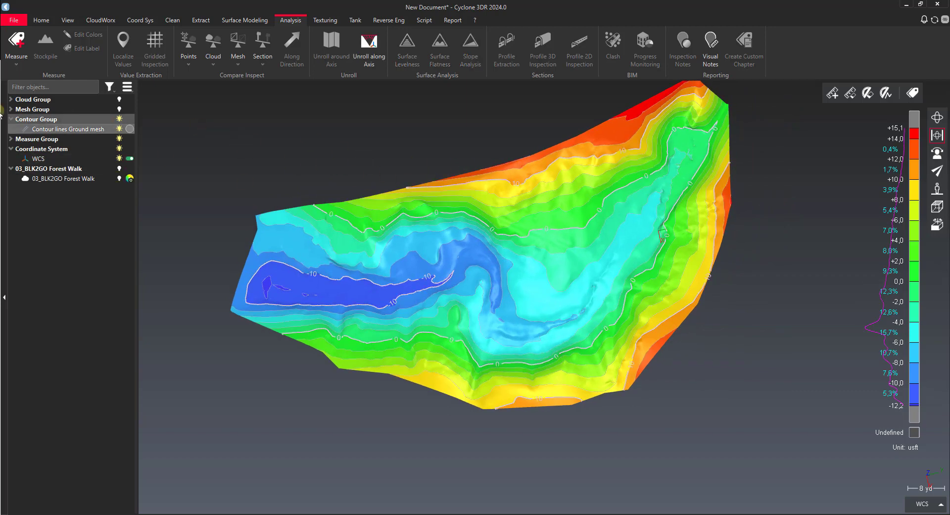
double_click(35, 109)
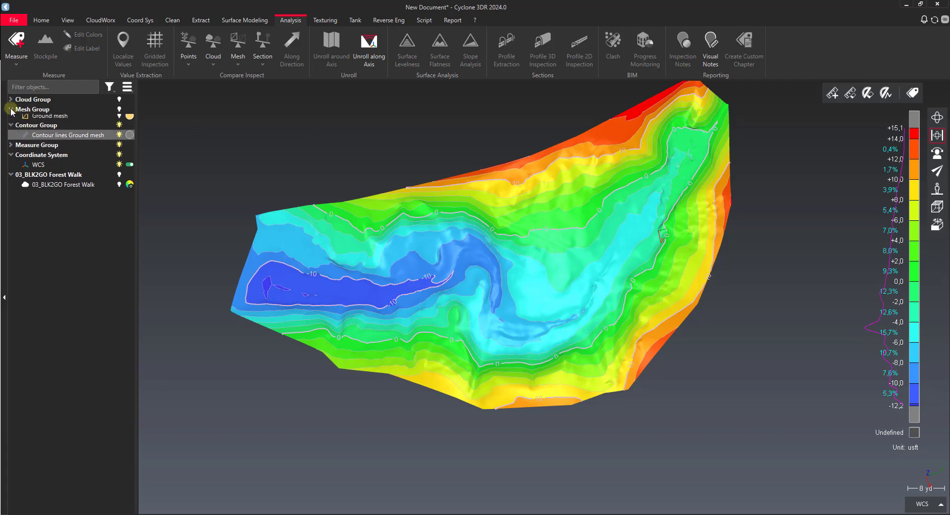
left_click(39, 120)
left_click(491, 159)
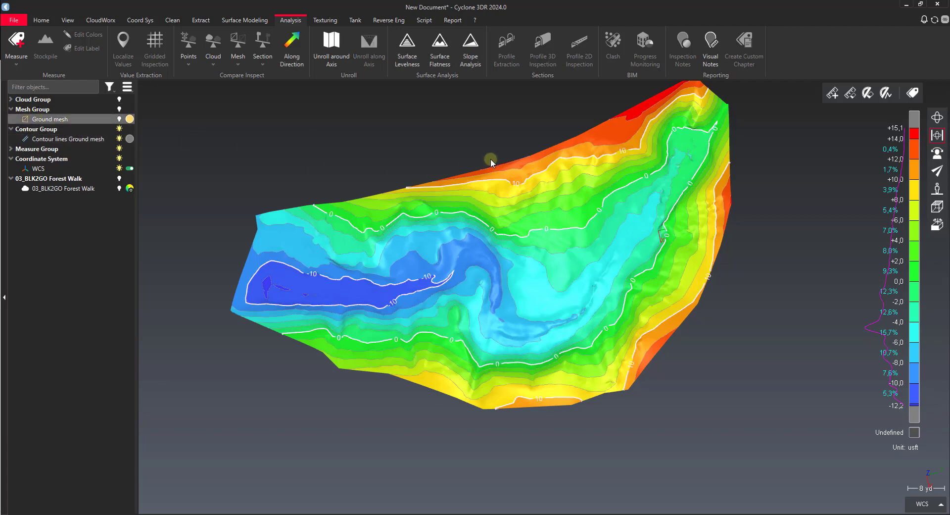
left_click(515, 167)
Step: Expand the Measure Group, open the color settings of its ground mesh, review the gradient intervals, and leave without changes
left_click(10, 149)
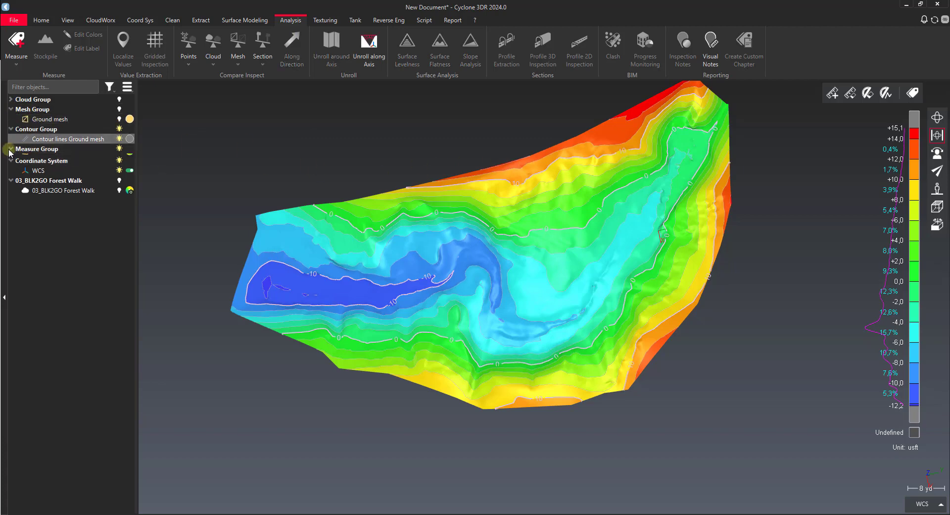
left_click(39, 158)
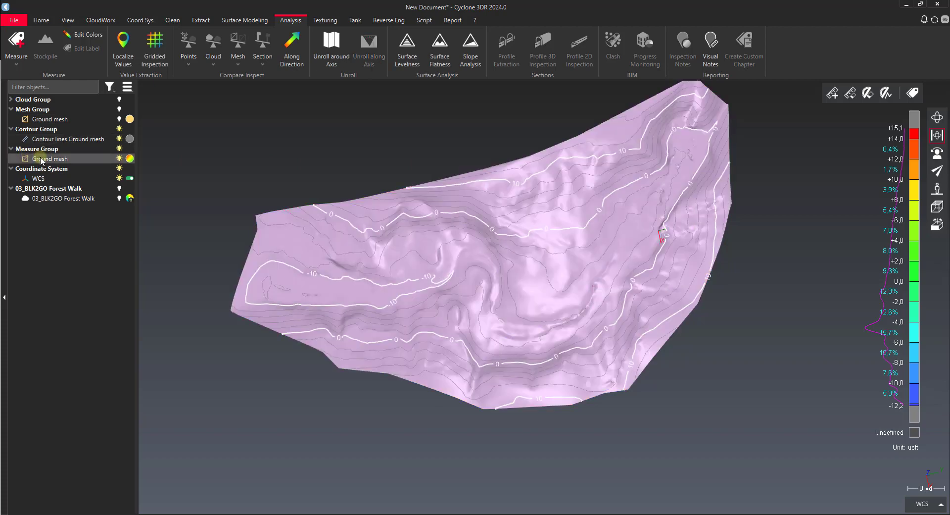
left_click(132, 160)
left_click(234, 191)
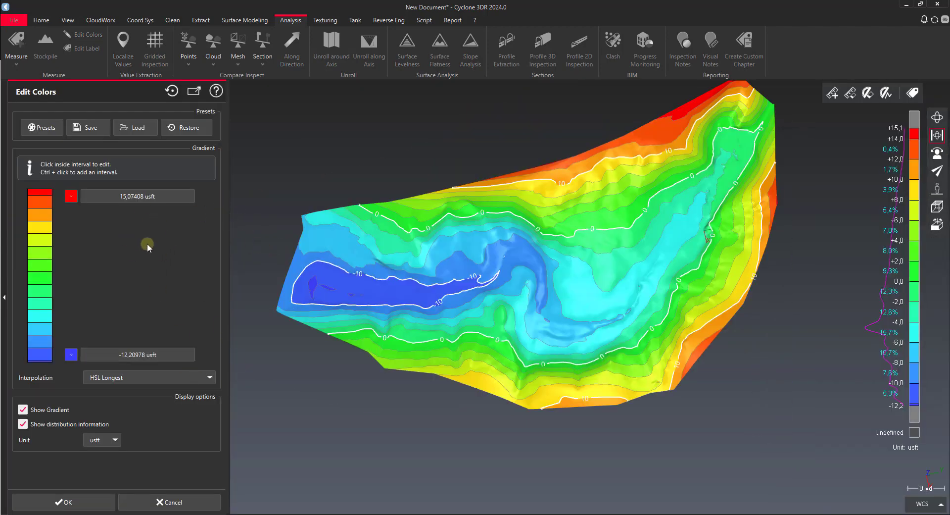
left_click(43, 315)
left_click(198, 501)
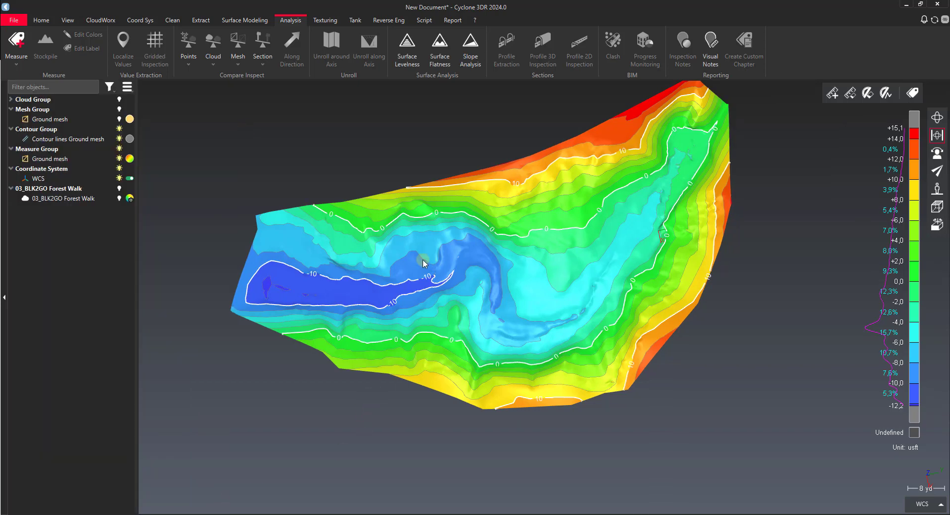
Step: Examine the color-mapped ground mesh and its contour lines up close and from oblique angles
scroll(427, 234, "up", 3)
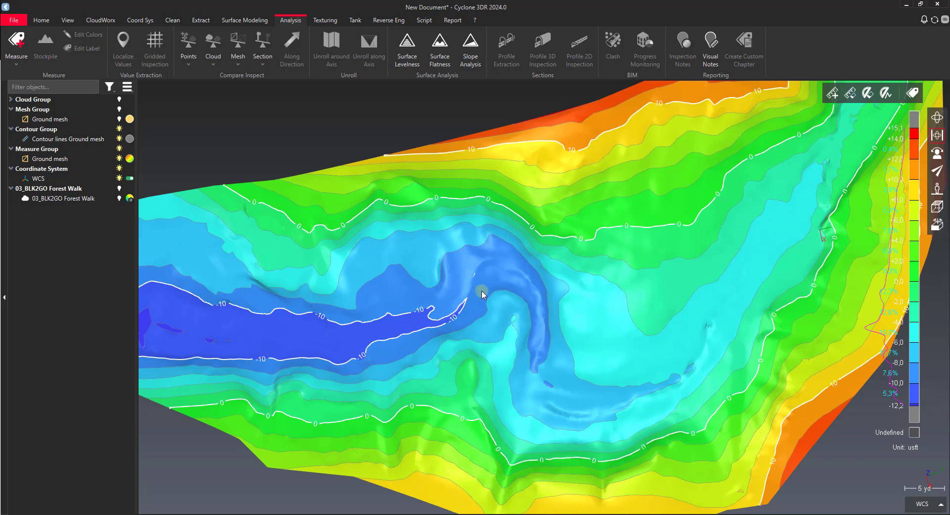
left_click_drag(485, 296, 522, 295)
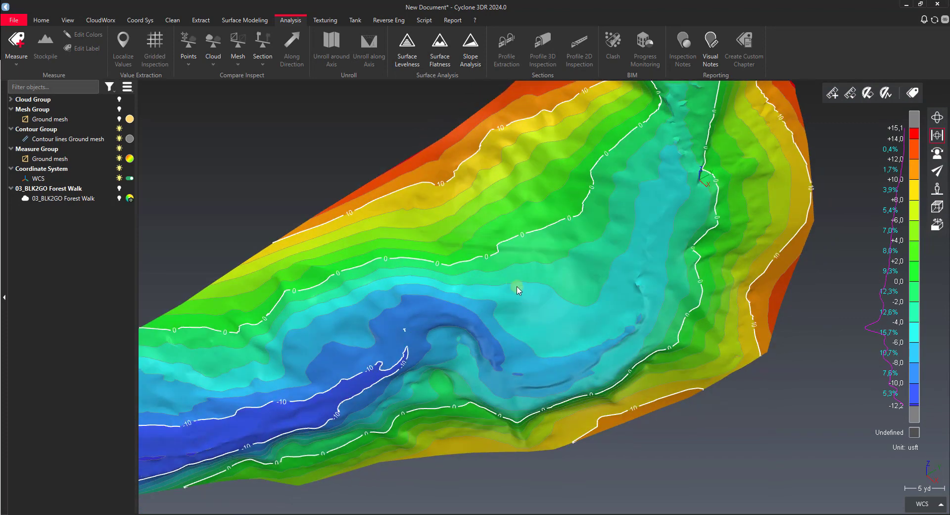
scroll(563, 288, "down", 3)
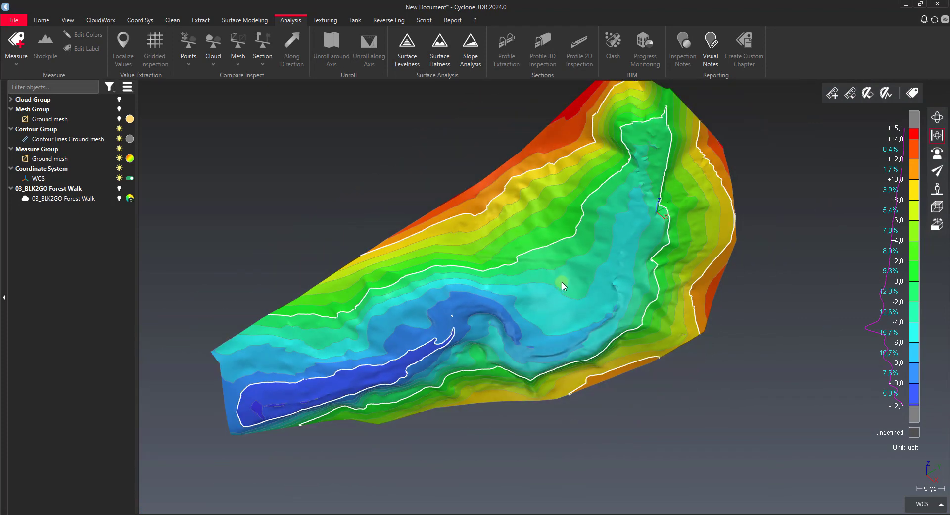
left_click_drag(564, 280, 539, 332)
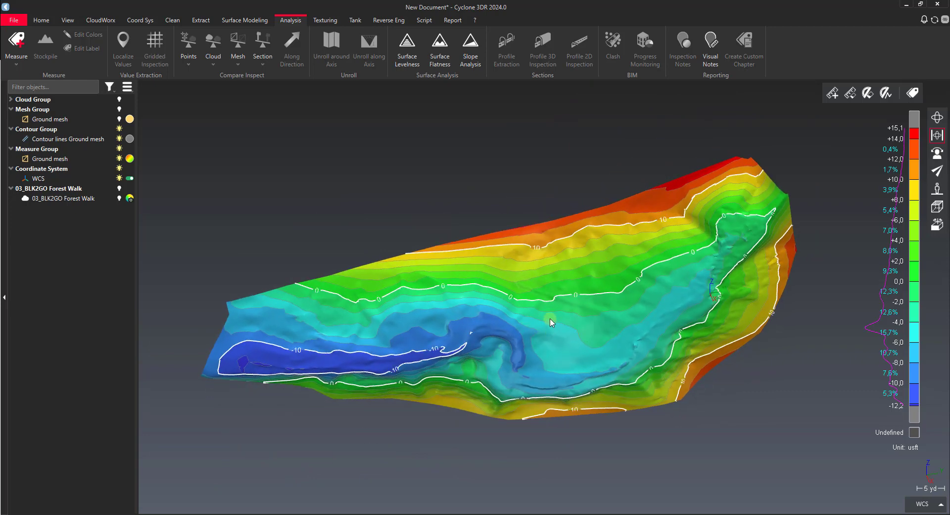